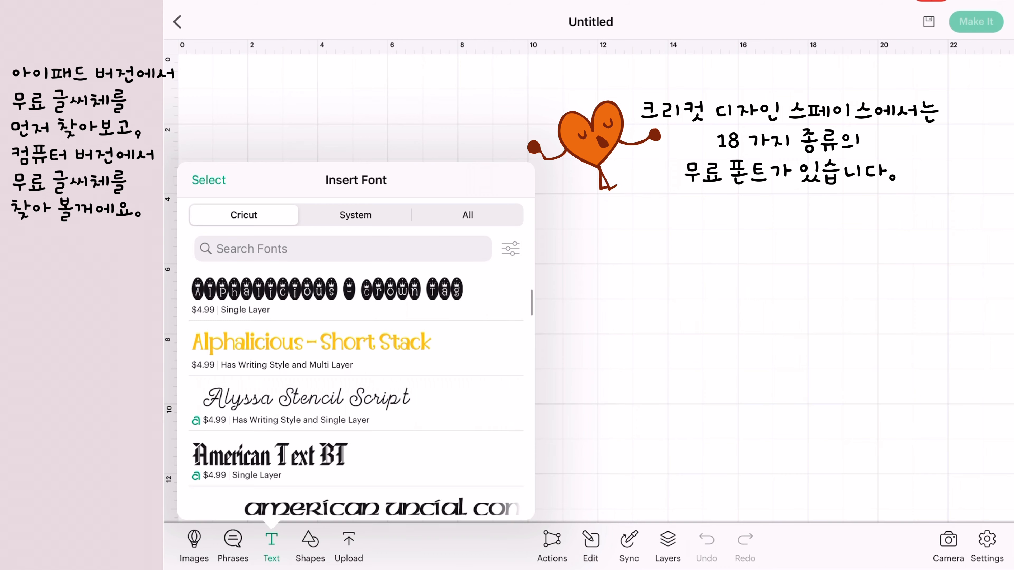
Look through the Cricut font list, including the free fonts from Cricut Alphabet to Rubber Ducky.
{"action": "scroll", "coordinate": [355, 380], "scroll_direction": "down", "scroll_amount": 3}
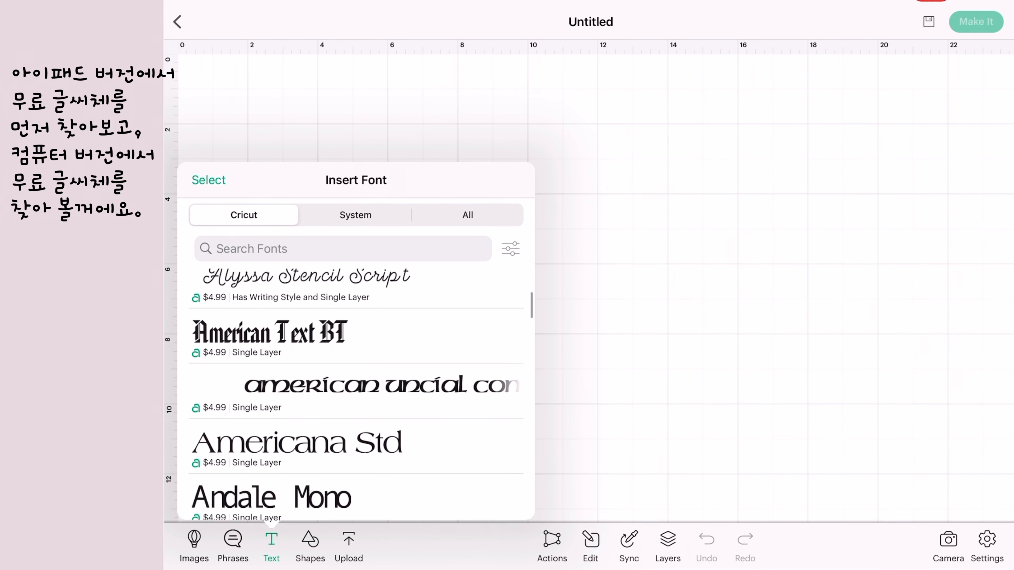
{"action": "scroll", "coordinate": [356, 379], "scroll_direction": "down", "scroll_amount": 15}
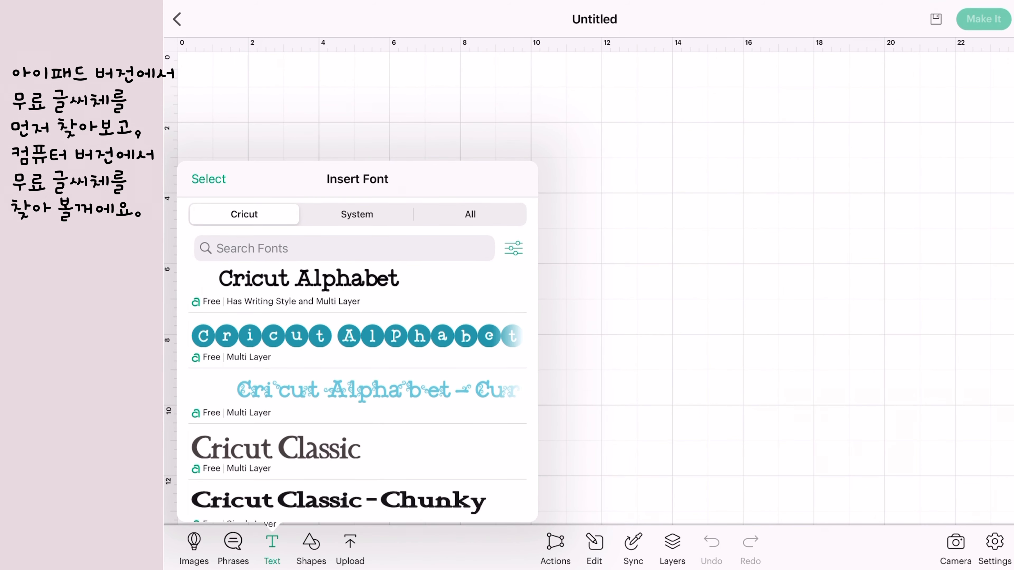
{"action": "scroll", "coordinate": [355, 379], "scroll_direction": "down", "scroll_amount": 4}
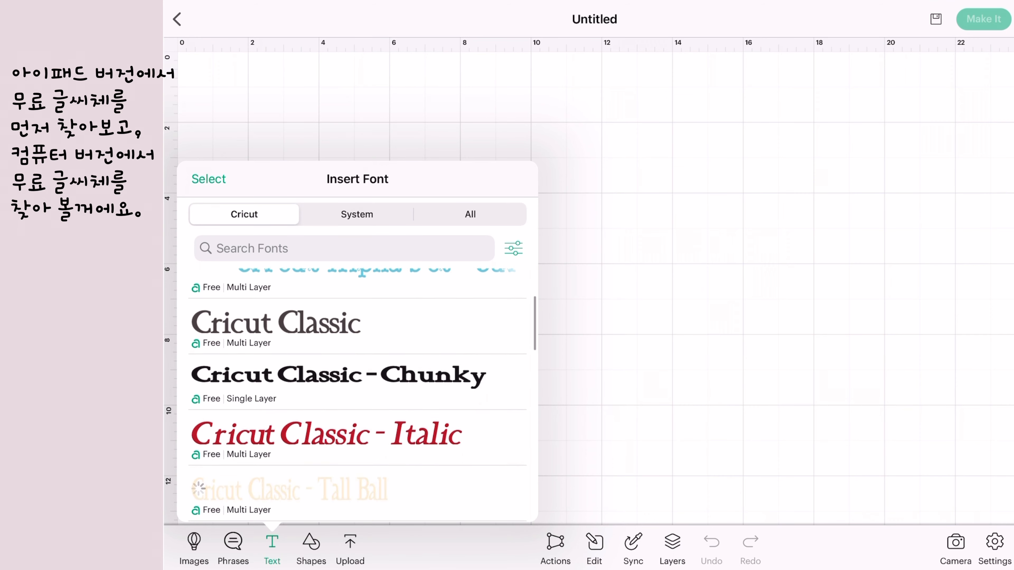
{"action": "scroll", "coordinate": [356, 379], "scroll_direction": "down", "scroll_amount": 5}
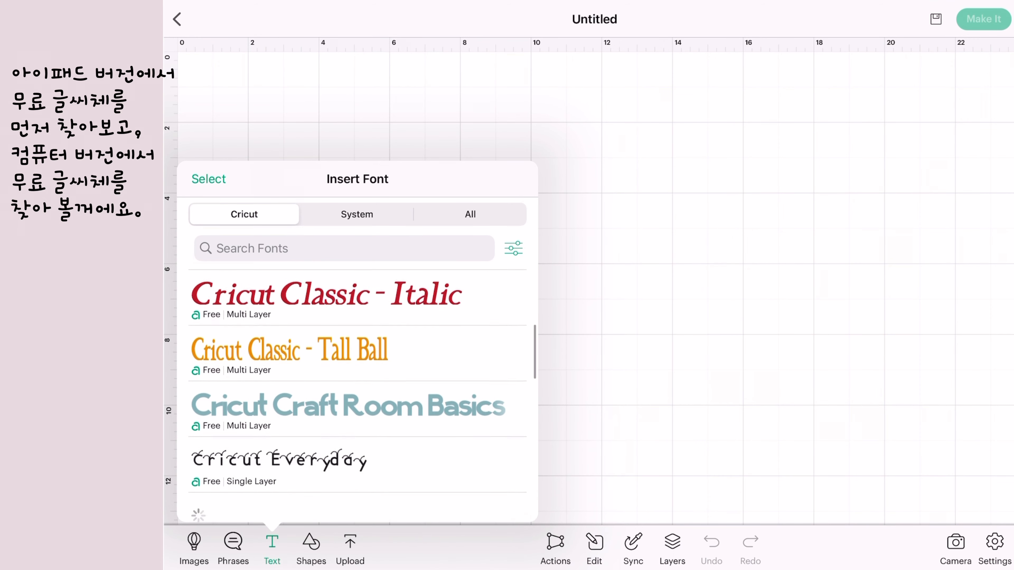
{"action": "scroll", "coordinate": [356, 379], "scroll_direction": "down", "scroll_amount": 3}
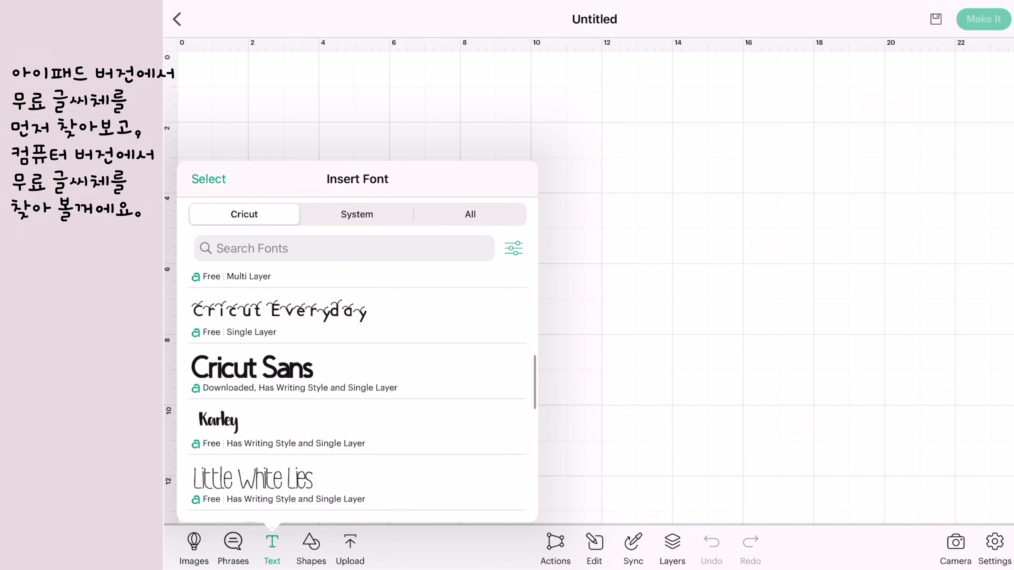
{"action": "scroll", "coordinate": [356, 379], "scroll_direction": "down", "scroll_amount": 2}
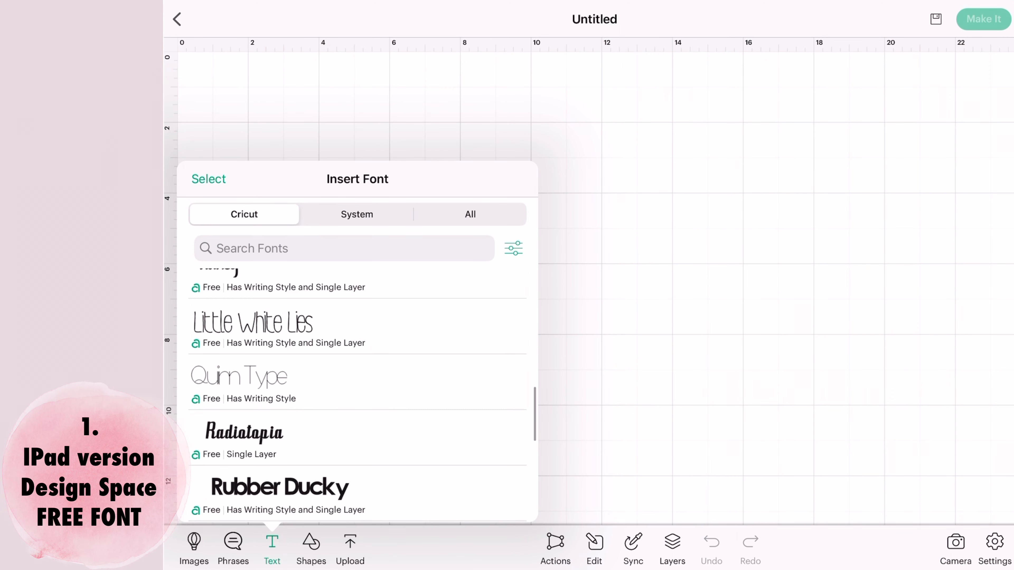
{"action": "scroll", "coordinate": [355, 379], "scroll_direction": "down", "scroll_amount": 3}
{"action": "scroll", "coordinate": [356, 379], "scroll_direction": "down", "scroll_amount": 3}
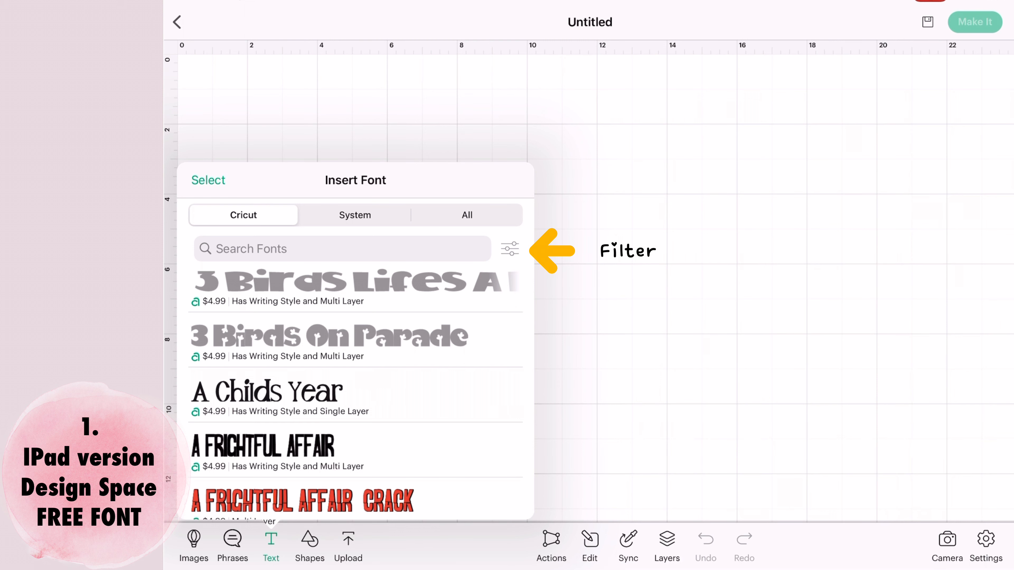
Filter the Cricut font list to Free fonts and look through the filtered list.
{"action": "left_click", "coordinate": [510, 249]}
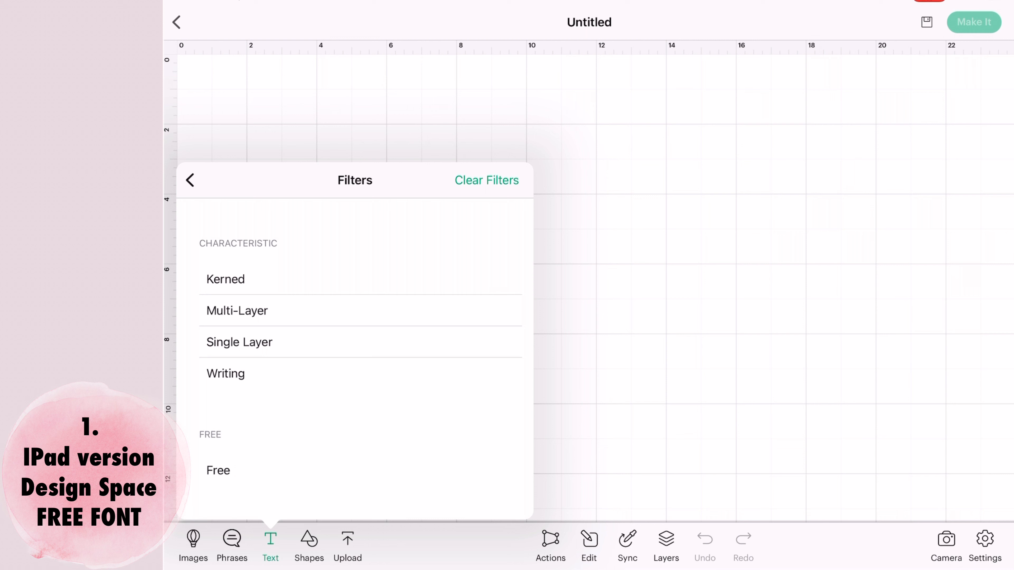
{"action": "left_click", "coordinate": [218, 470]}
{"action": "left_click", "coordinate": [190, 180]}
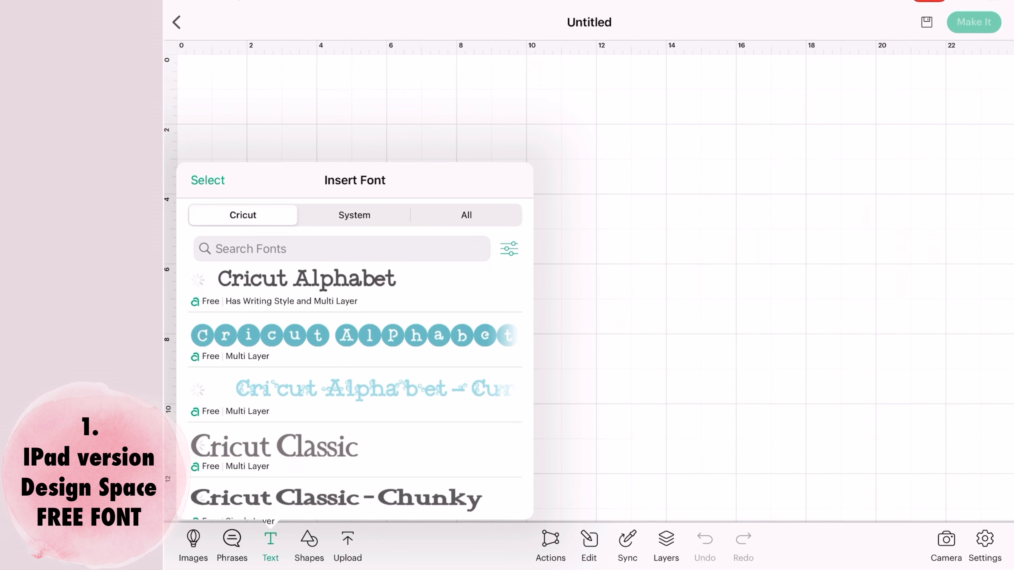
{"action": "scroll", "coordinate": [354, 395], "scroll_direction": "down", "scroll_amount": 5}
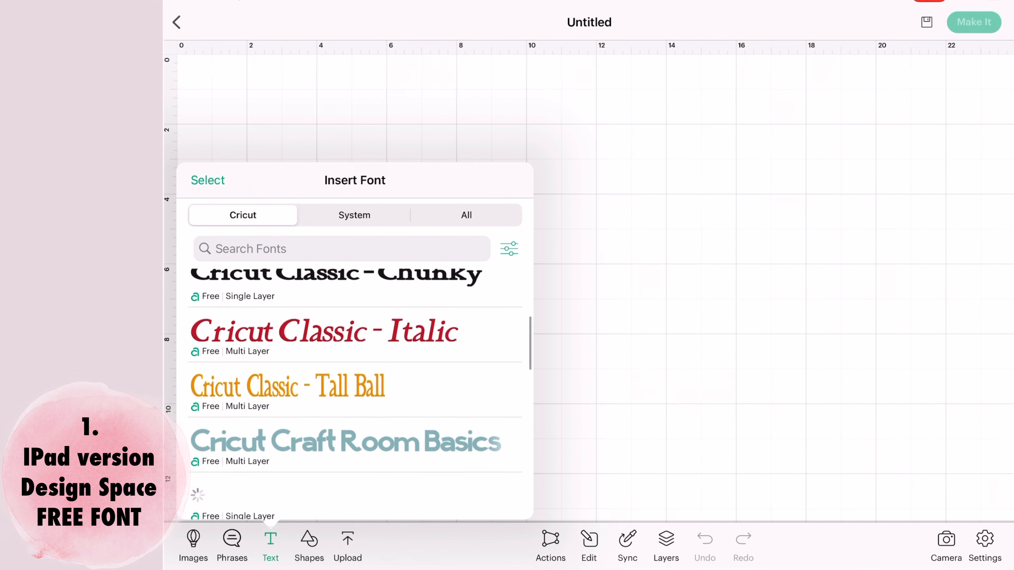
{"action": "scroll", "coordinate": [354, 391], "scroll_direction": "down", "scroll_amount": 10}
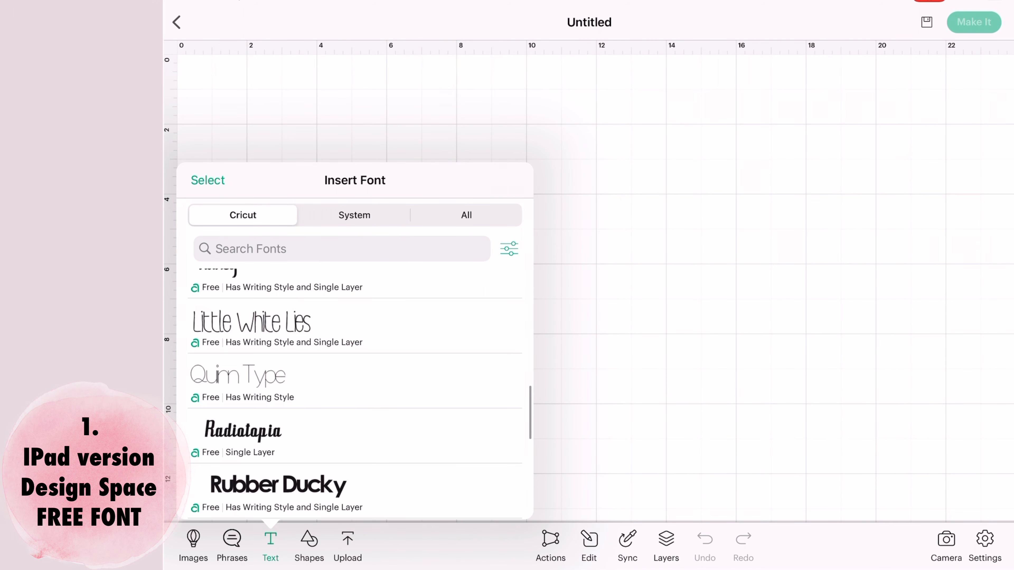
{"action": "scroll", "coordinate": [354, 392], "scroll_direction": "down", "scroll_amount": 8}
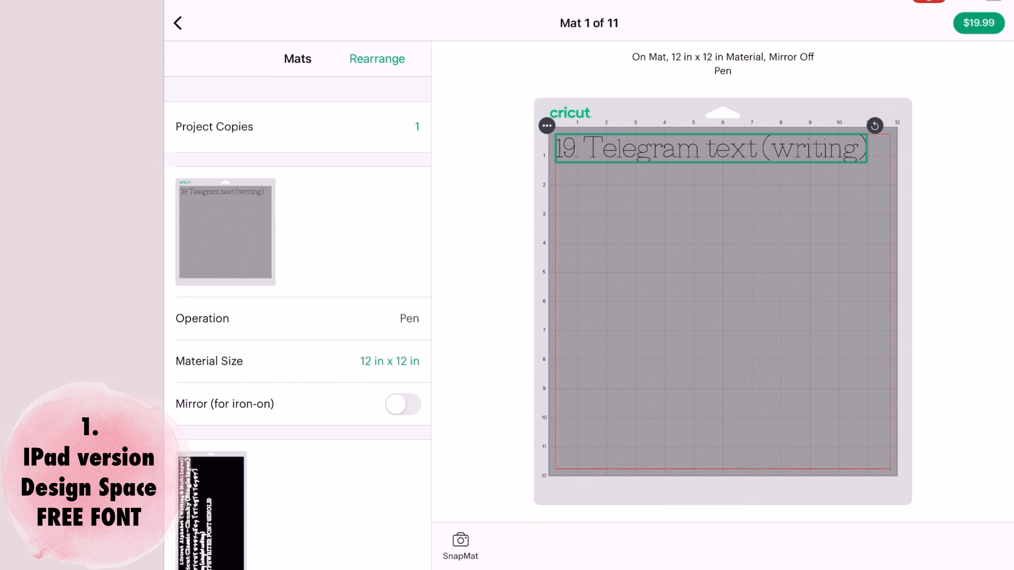
Open the checkout for the project's paid content from the mat preview.
{"action": "left_click", "coordinate": [979, 23]}
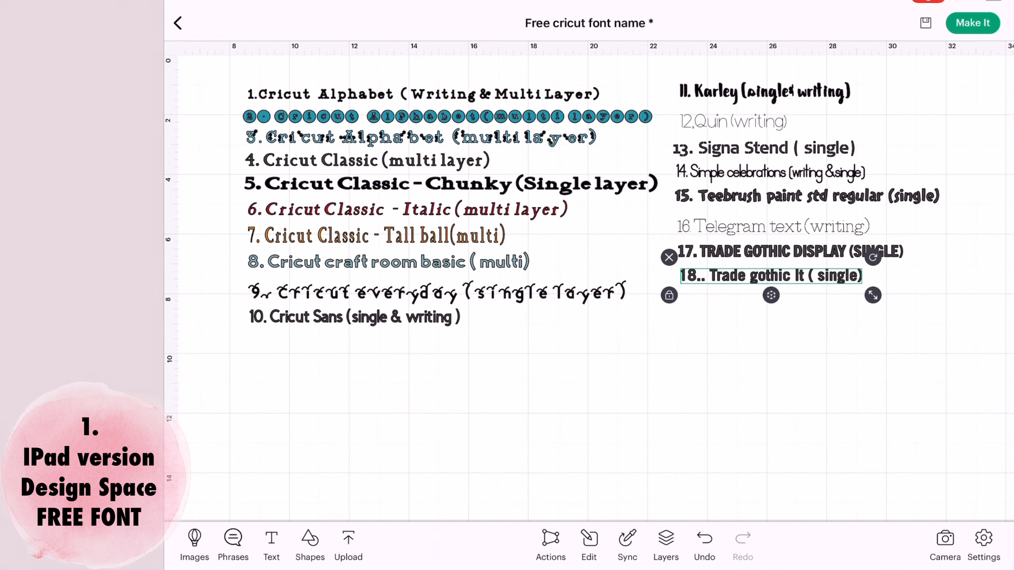
Correct the eighteenth text label to read "18.Trade gothic lt ( single)" and save the project.
{"action": "key", "text": "BackSpace"}
{"action": "key", "text": "BackSpace"}
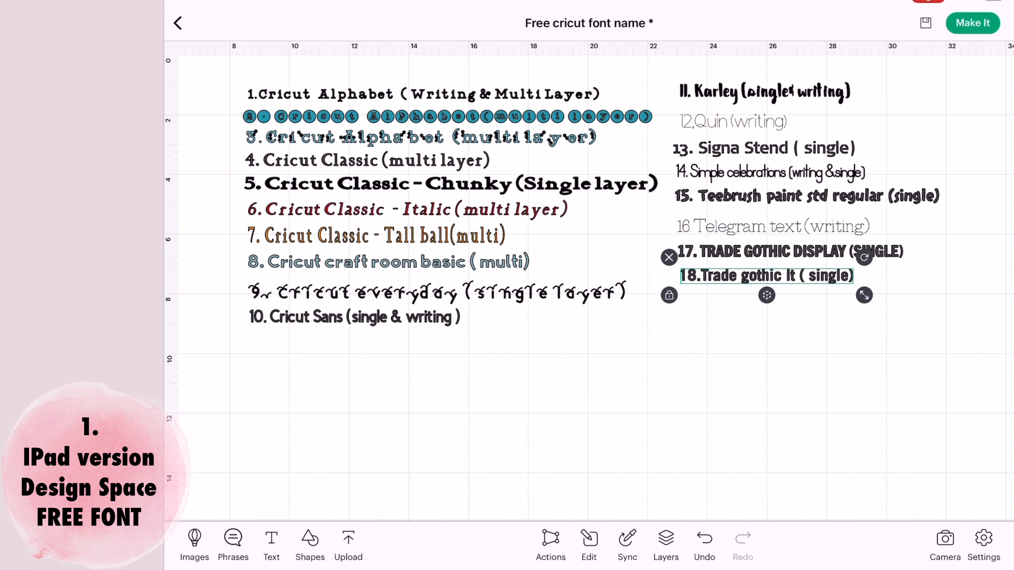
{"action": "left_click", "coordinate": [926, 22]}
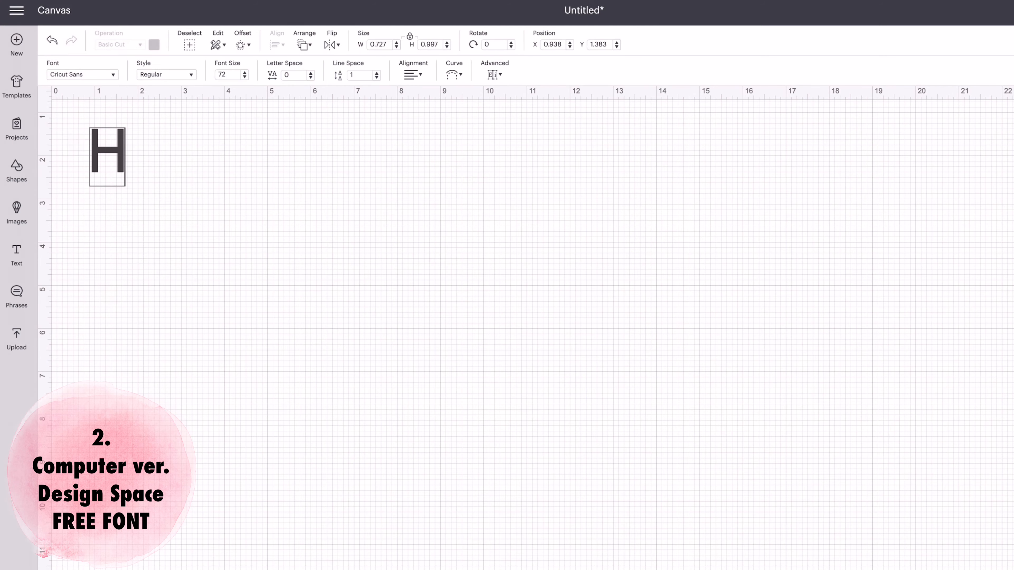
In the desktop version of Design Space, replace the H in the text object with "Free Cricut Font".
{"action": "key", "text": "BackSpace"}
{"action": "type", "text": "F"}
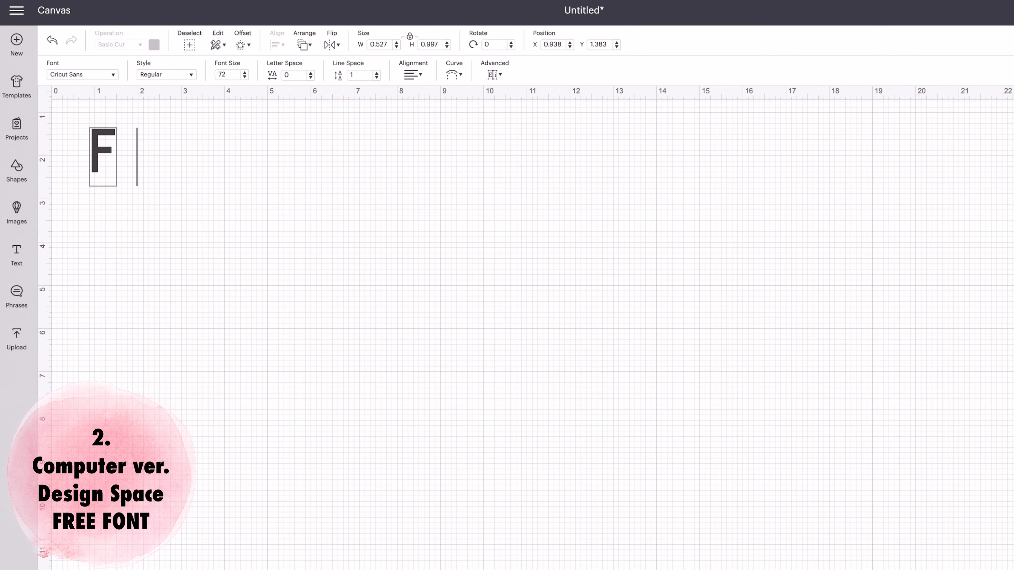
{"action": "type", "text": "ree Cricut"}
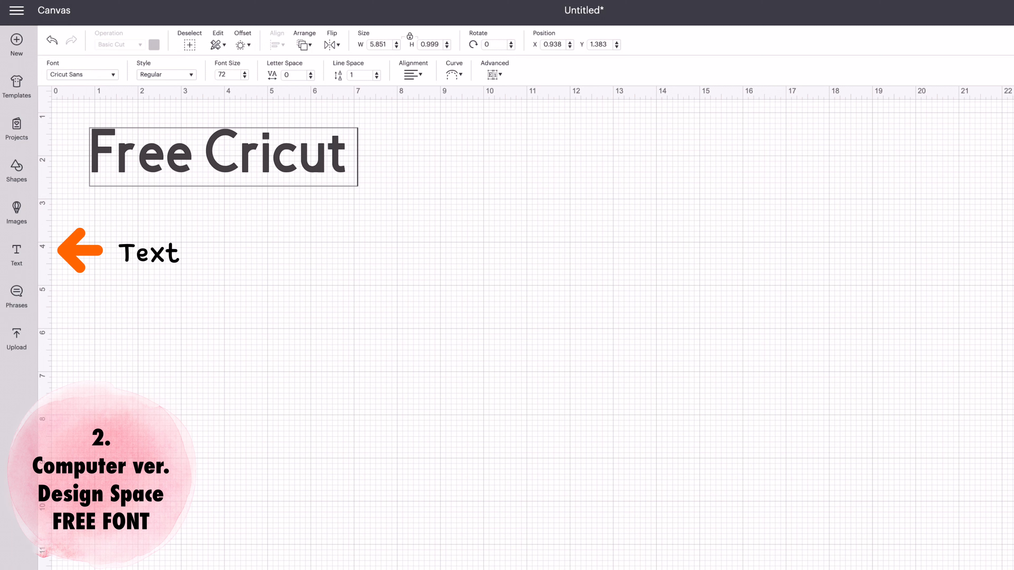
{"action": "type", "text": " FOnt"}
{"action": "key", "text": "BackSpace"}
{"action": "key", "text": "BackSpace"}
{"action": "key", "text": "BackSpace"}
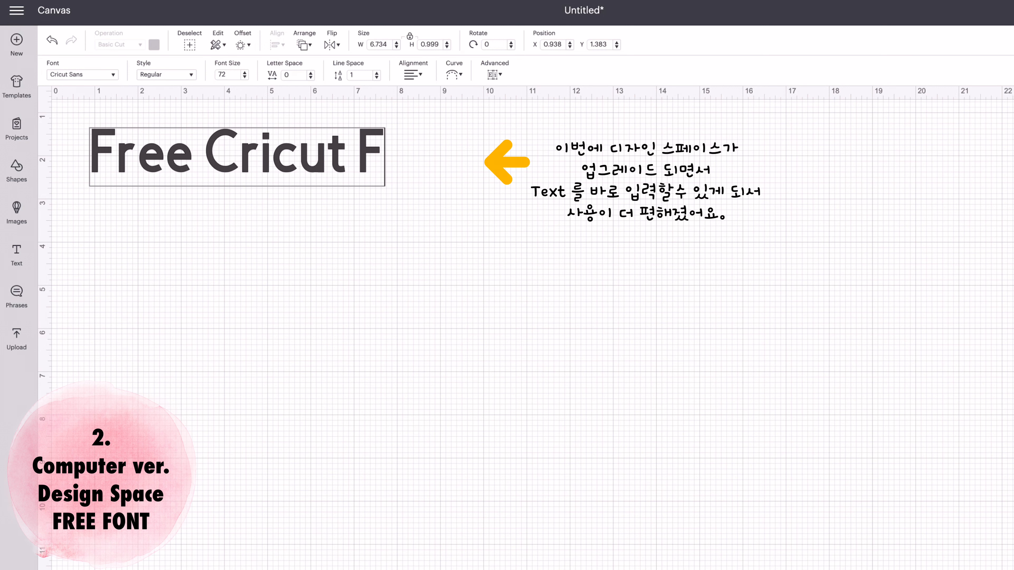
{"action": "type", "text": "ont"}
{"action": "key", "text": "Return"}
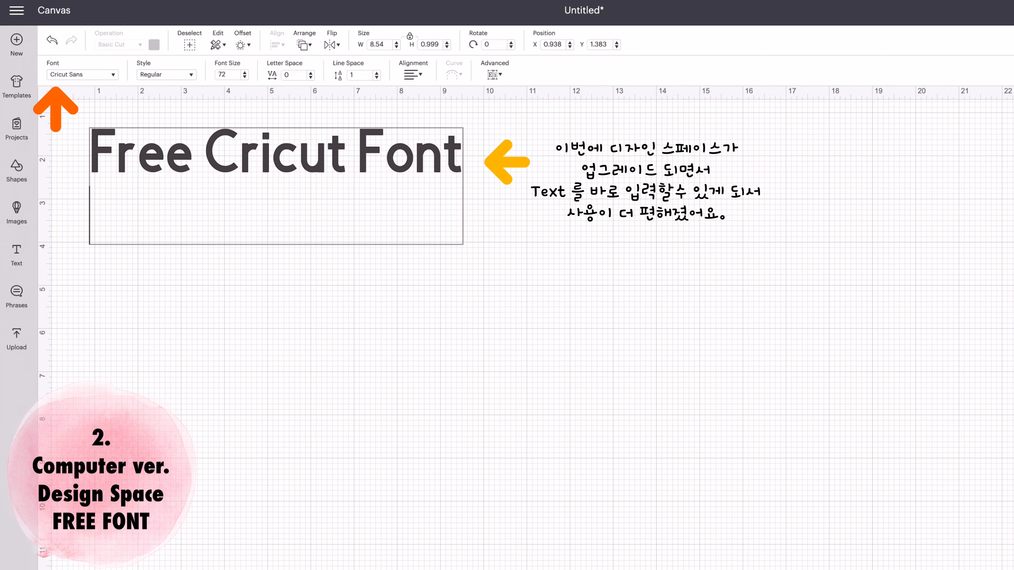
Open the font list for the text, switch from System fonts to Cricut fonts, and show the filter options.
{"action": "left_click", "coordinate": [110, 75]}
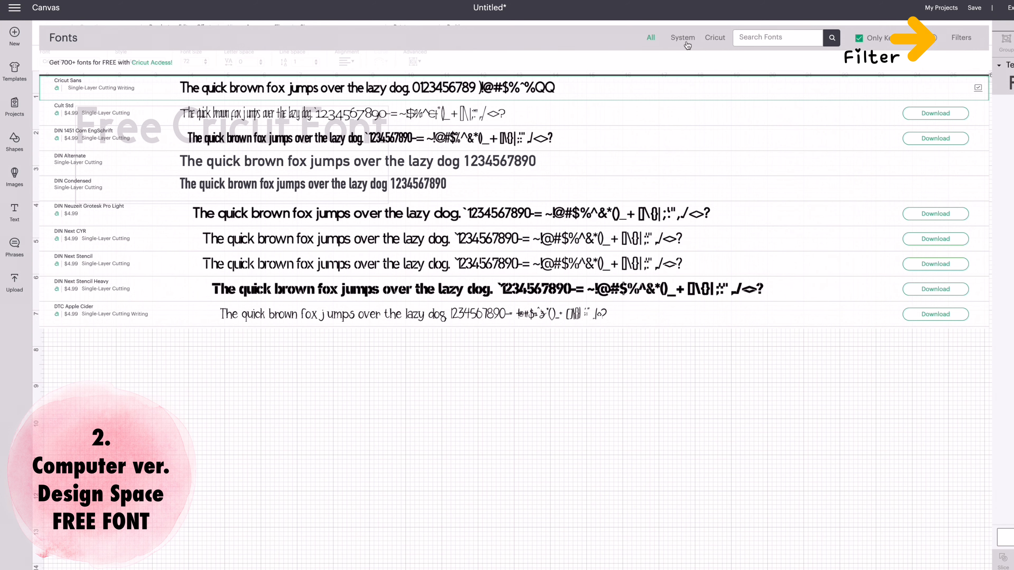
{"action": "left_click", "coordinate": [687, 46]}
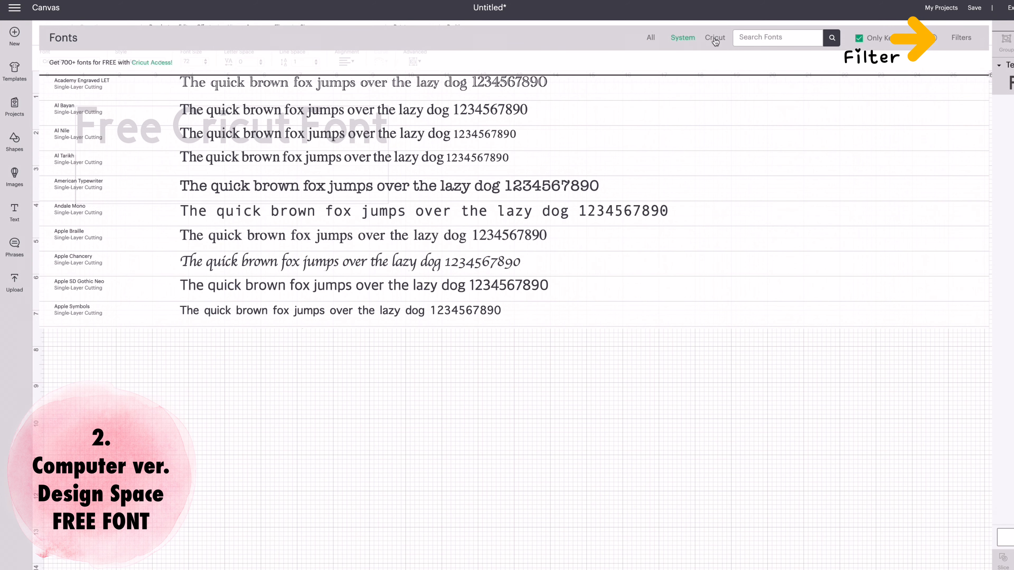
{"action": "left_click", "coordinate": [714, 42]}
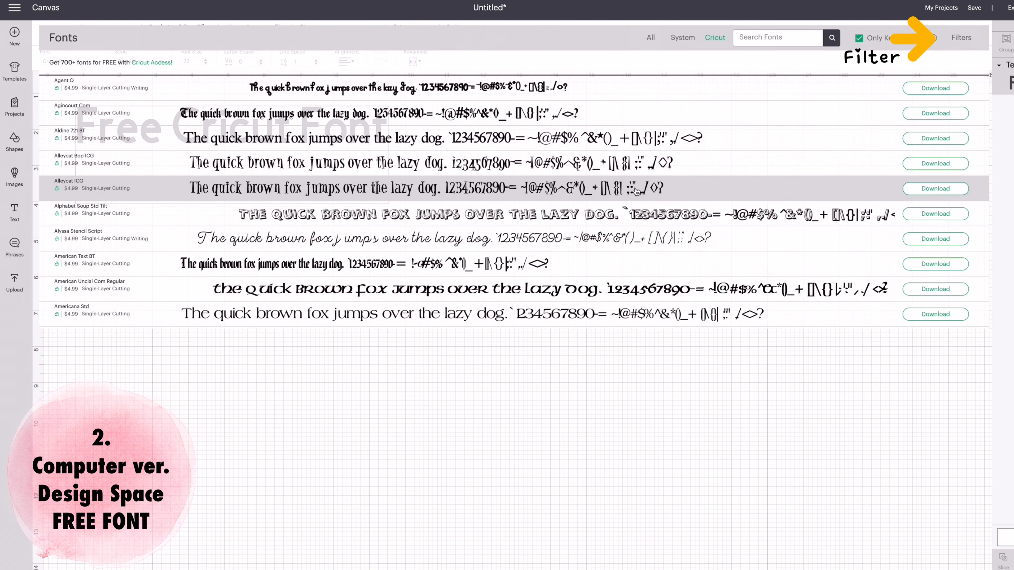
{"action": "left_click", "coordinate": [961, 38]}
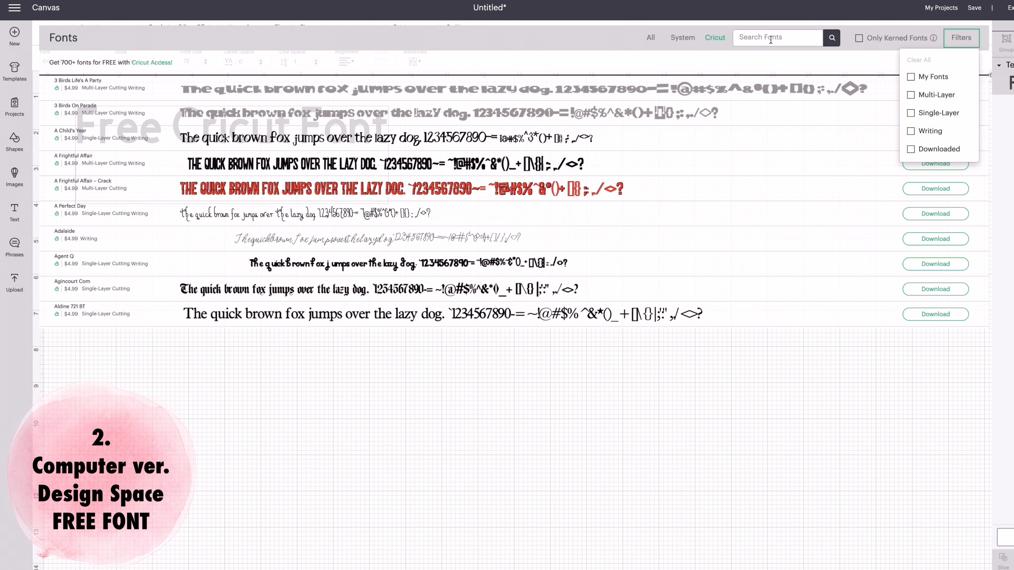
Search the Cricut fonts for "cricut alphabet" and apply Cricut Alphabet to the text.
{"action": "left_click", "coordinate": [771, 38]}
{"action": "type", "text": "cricut alphabet"}
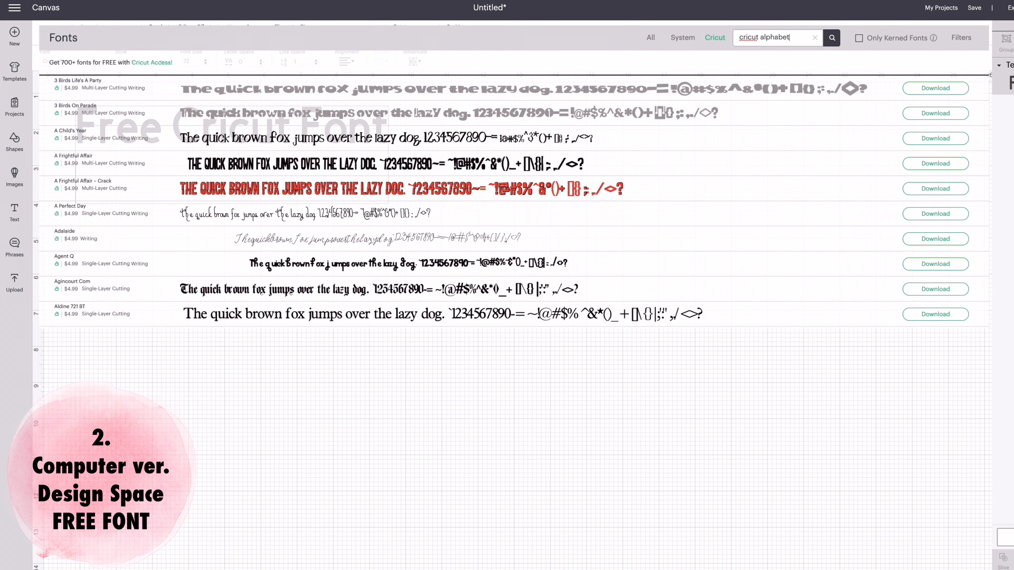
{"action": "key", "text": "Return"}
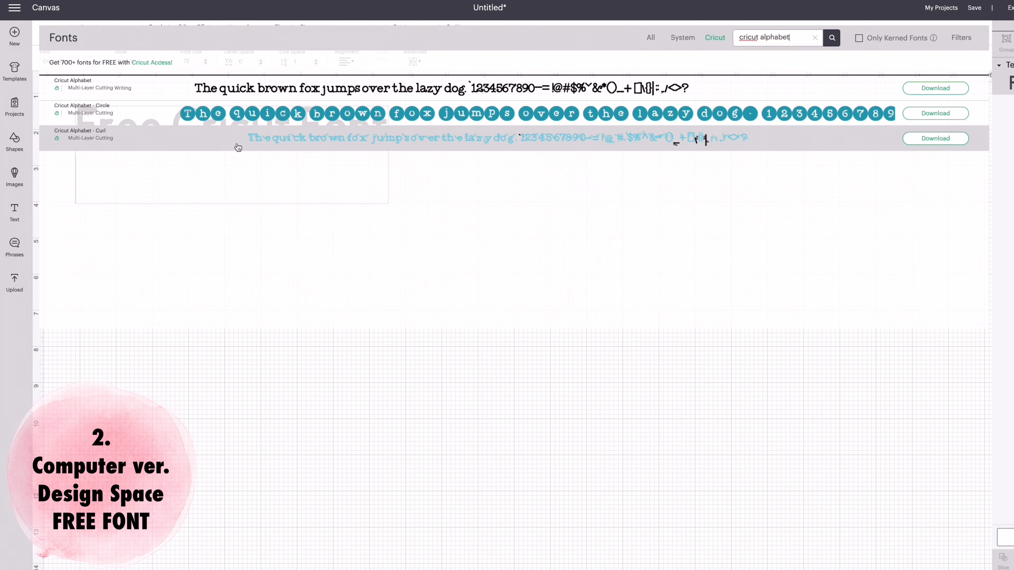
{"action": "left_click", "coordinate": [245, 91]}
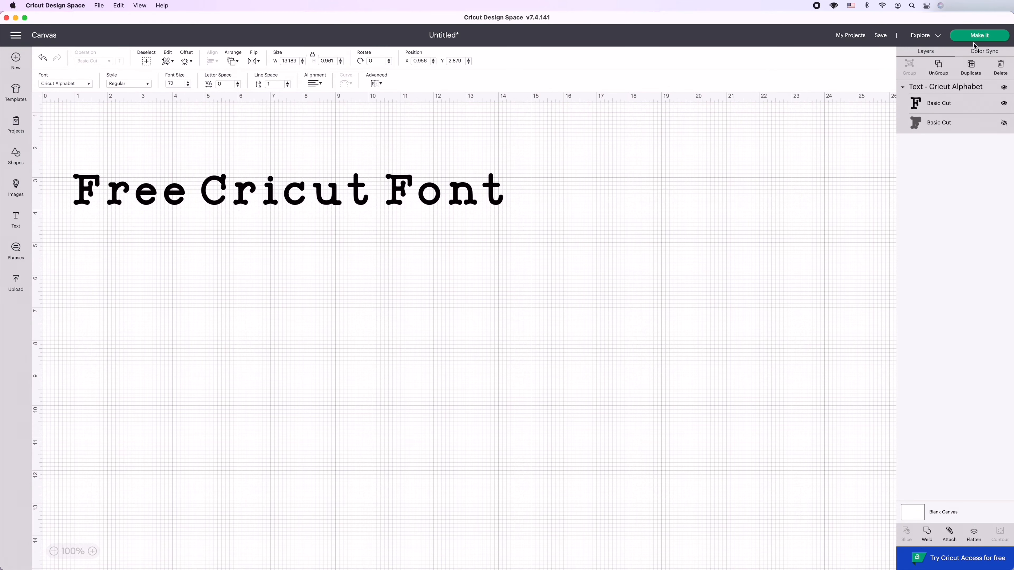
Preview the Cricut Alphabet text on the cutting mat and return to the canvas.
{"action": "left_click", "coordinate": [977, 36]}
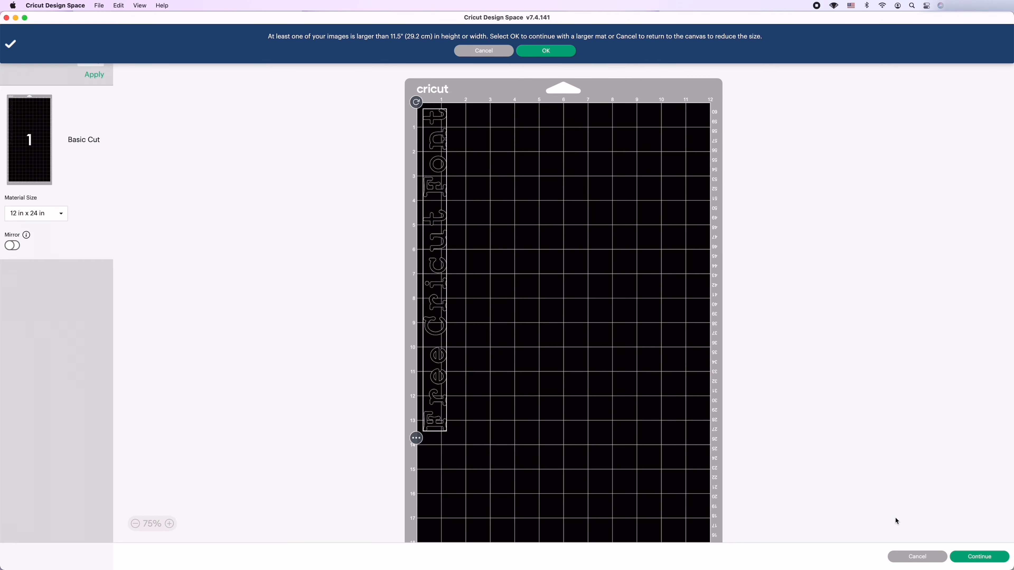
{"action": "left_click", "coordinate": [912, 561]}
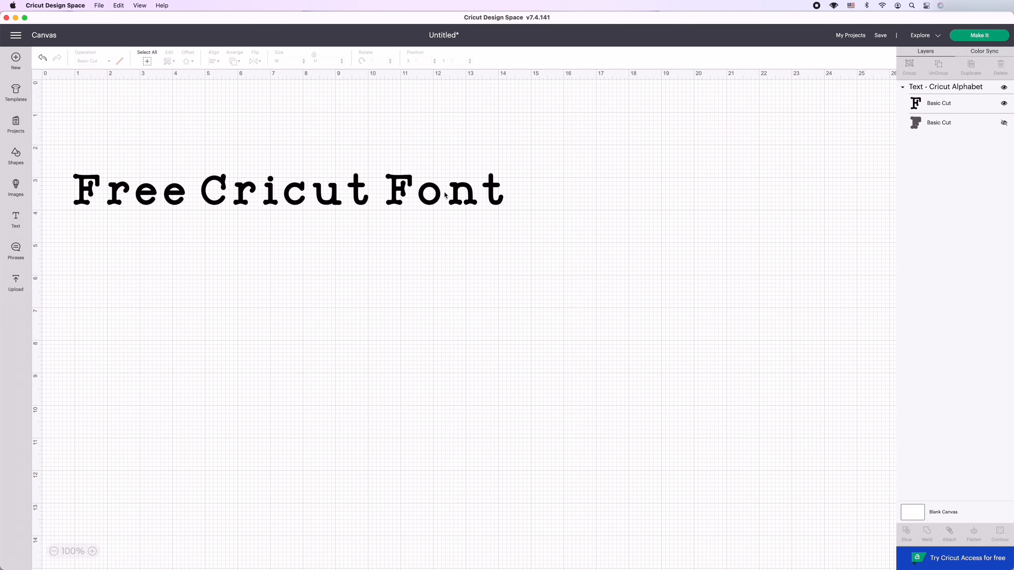
Change the font of the "Free Cricut Font" text to the paid font Adalaide.
{"action": "left_click", "coordinate": [446, 195]}
{"action": "left_click", "coordinate": [80, 85]}
{"action": "scroll", "coordinate": [379, 248], "scroll_direction": "down", "scroll_amount": 3}
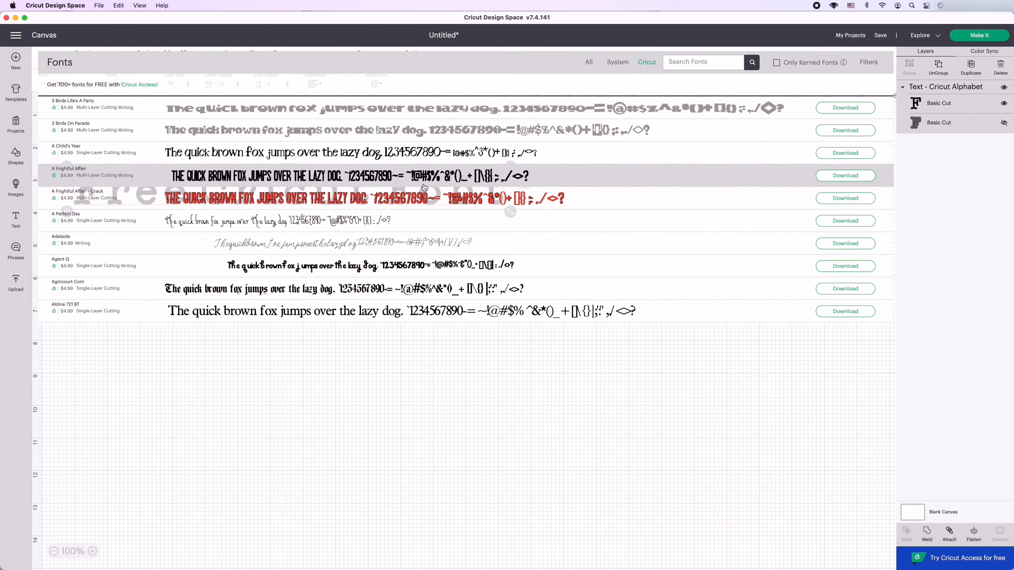
{"action": "left_click", "coordinate": [379, 247]}
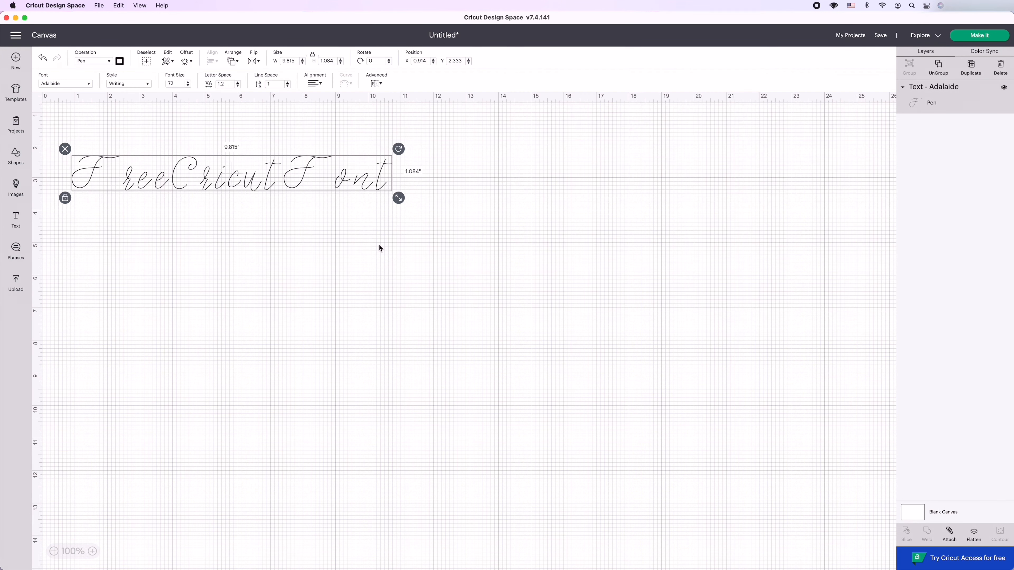
View the mat preview and purchase confirmation for the Adalaide text, and return to the canvas without buying.
{"action": "left_click", "coordinate": [987, 37]}
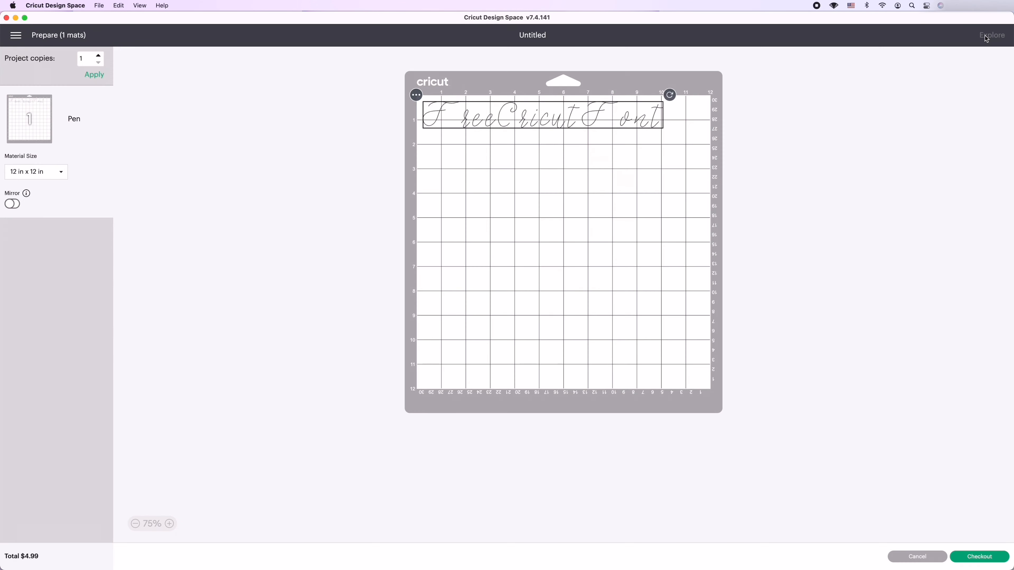
{"action": "left_click", "coordinate": [971, 558]}
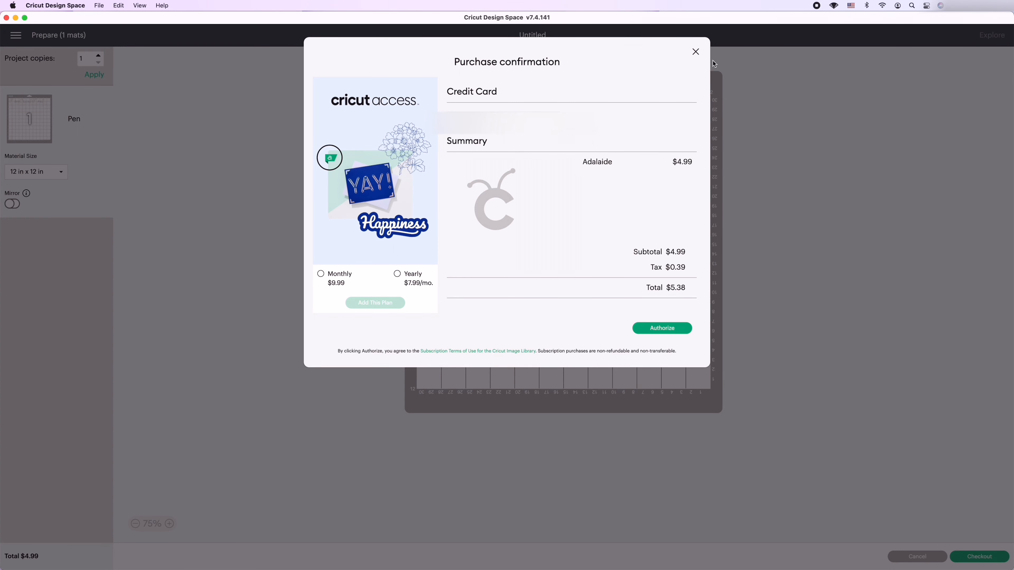
{"action": "left_click", "coordinate": [695, 54]}
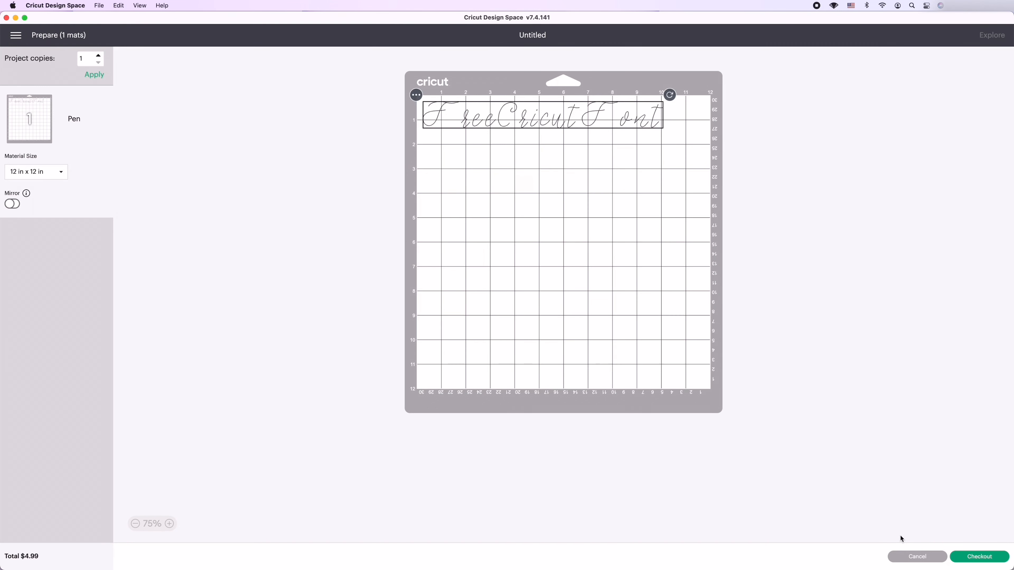
{"action": "left_click", "coordinate": [916, 557]}
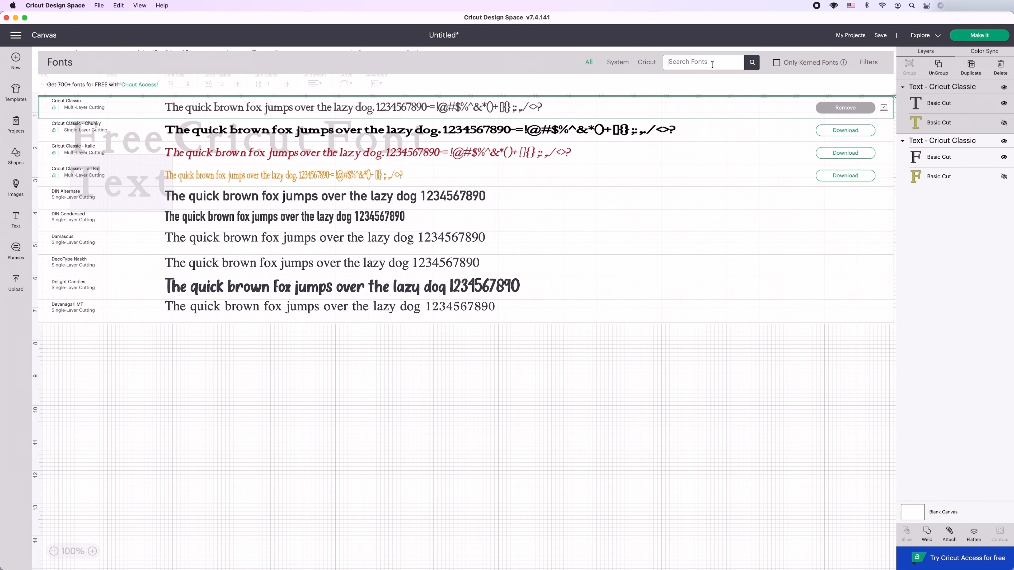
Search all fonts for "cricut craft room" for the selected "Text" object.
{"action": "type", "text": "d"}
{"action": "key", "text": "Return"}
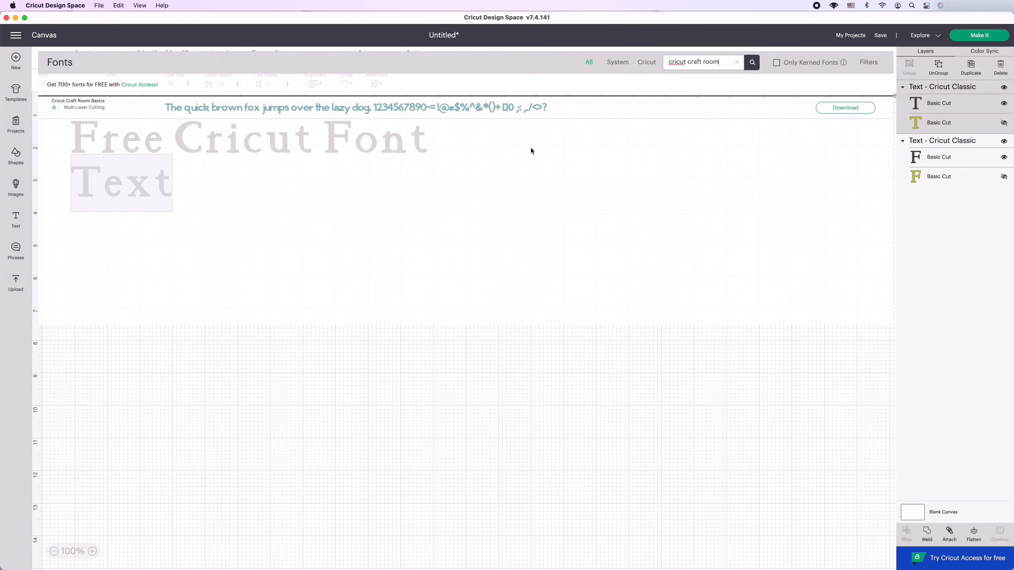
Apply the Cricut Craft Room Basics font to the "Text" object and move it further below the "Free Cricut Font" text.
{"action": "left_click", "coordinate": [477, 107]}
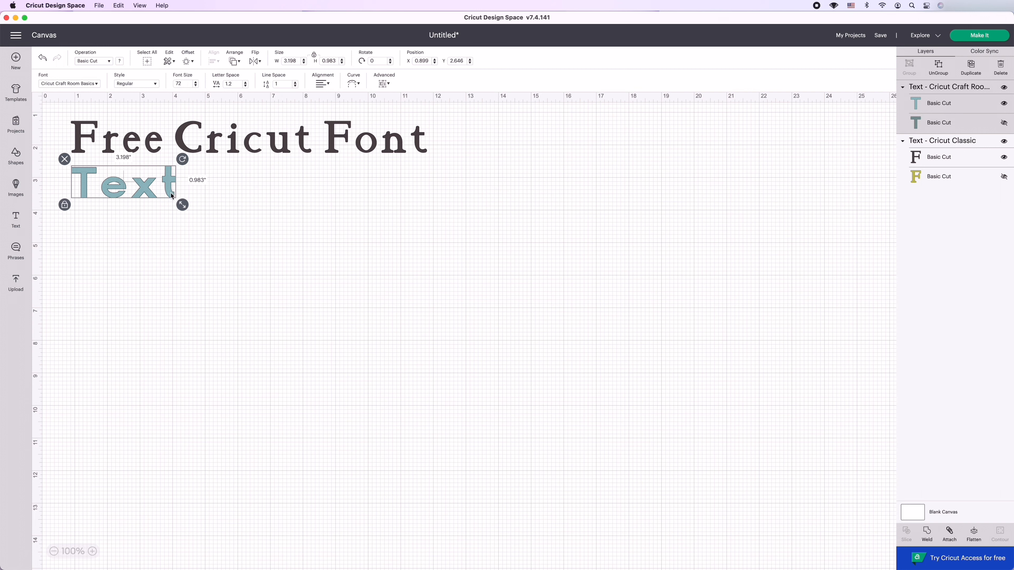
{"action": "left_click_drag", "start_coordinate": [171, 192], "coordinate": [174, 225]}
Replace the wording of the "Text" object with "Cricut Craft Room".
{"action": "double_click", "coordinate": [175, 218]}
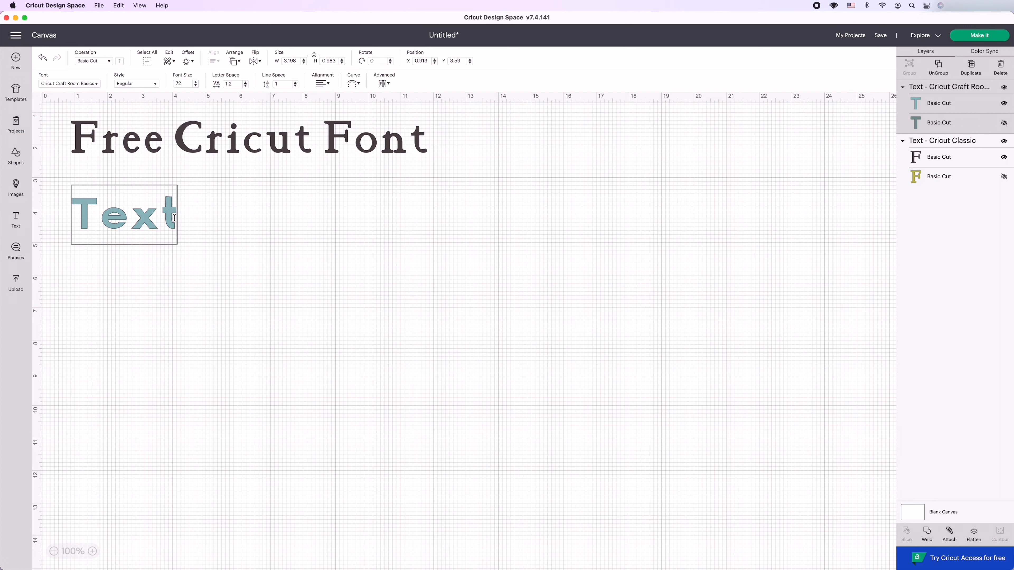
{"action": "key", "text": "BackSpace"}
{"action": "key", "text": "BackSpace"}
{"action": "key", "text": "BackSpace"}
{"action": "key", "text": "BackSpace"}
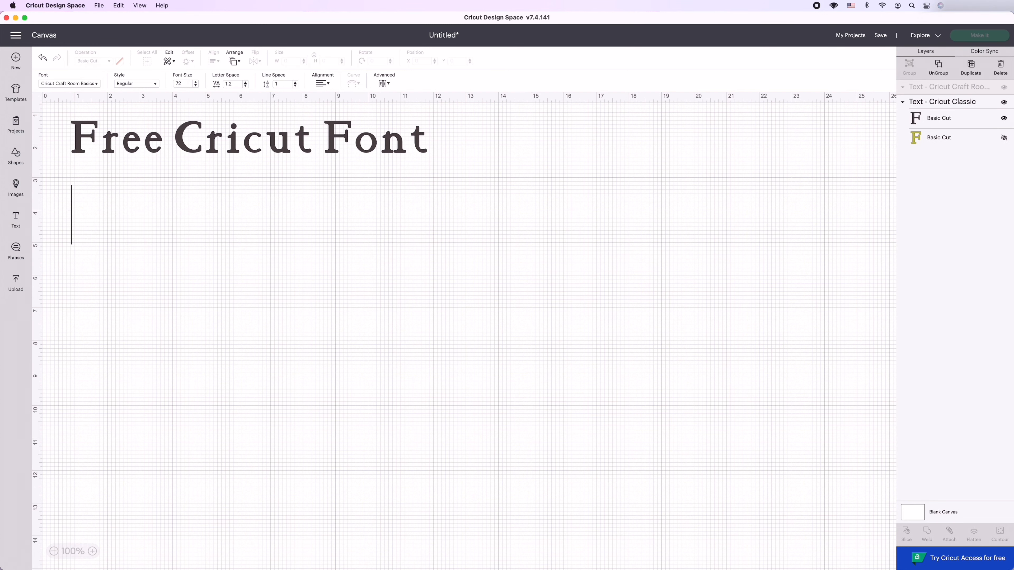
{"action": "type", "text": "Cricut Craft Room"}
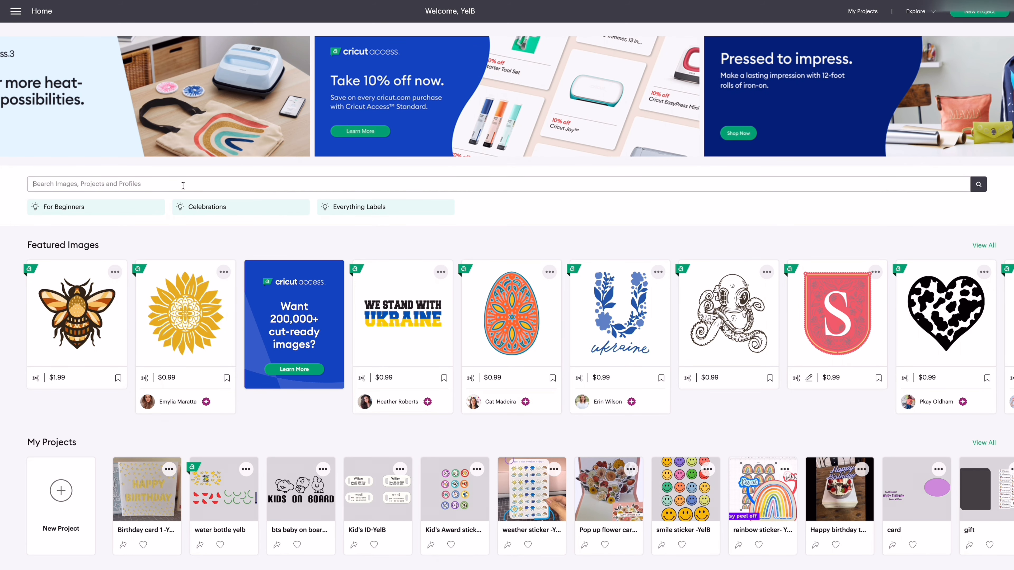
Search images, projects and profiles on the home page for the creator's profile name and follow the matching community member.
{"action": "type", "text": "ㅛㄷ"}
{"action": "key", "text": "BackSpace"}
{"action": "key", "text": "BackSpace"}
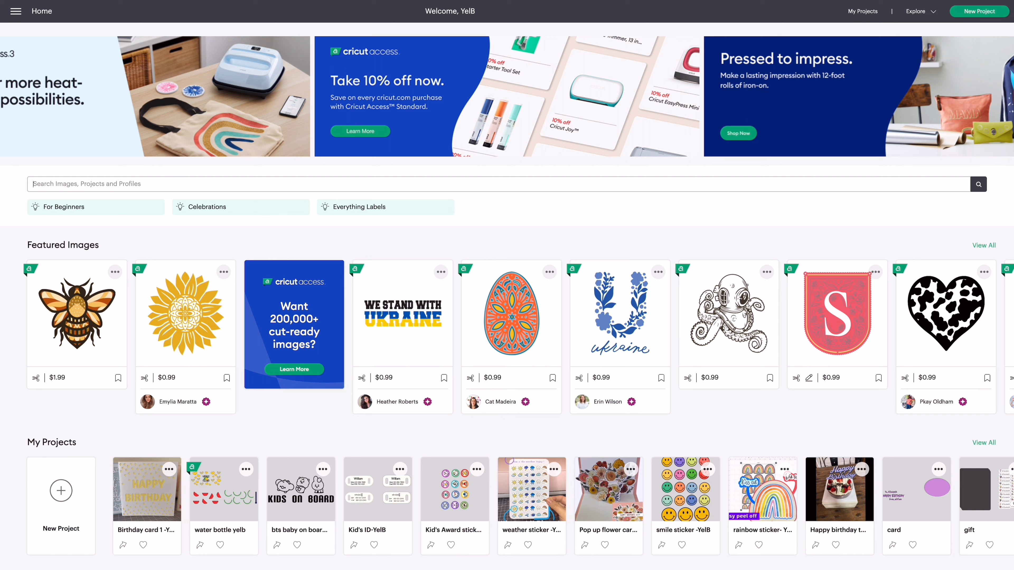
{"action": "type", "text": "yelb"}
{"action": "key", "text": "Return"}
{"action": "left_click", "coordinate": [482, 451]}
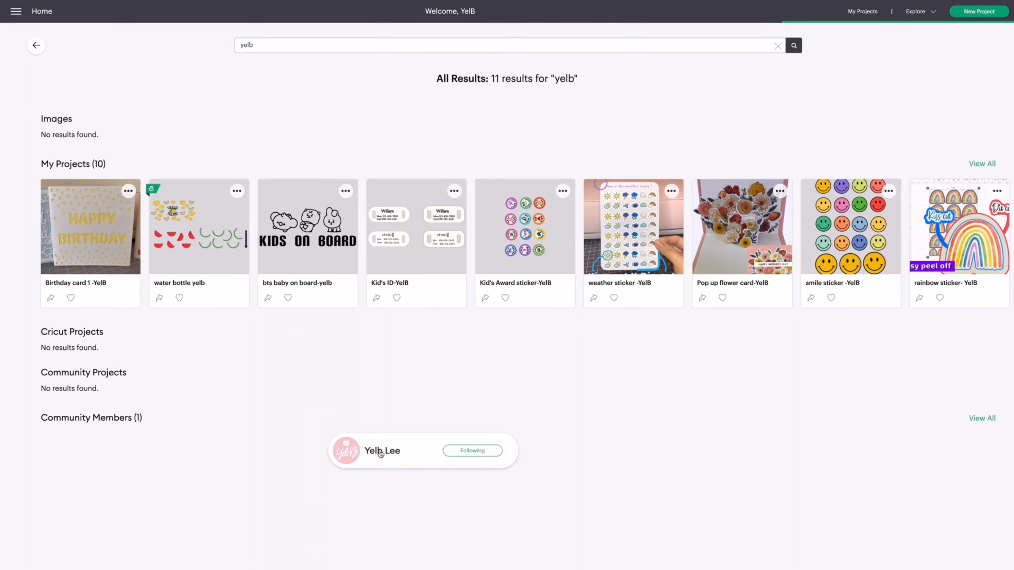
Open the member's shared project "Free cricut font name" and examine the images and fonts used in it.
{"action": "left_click", "coordinate": [381, 451]}
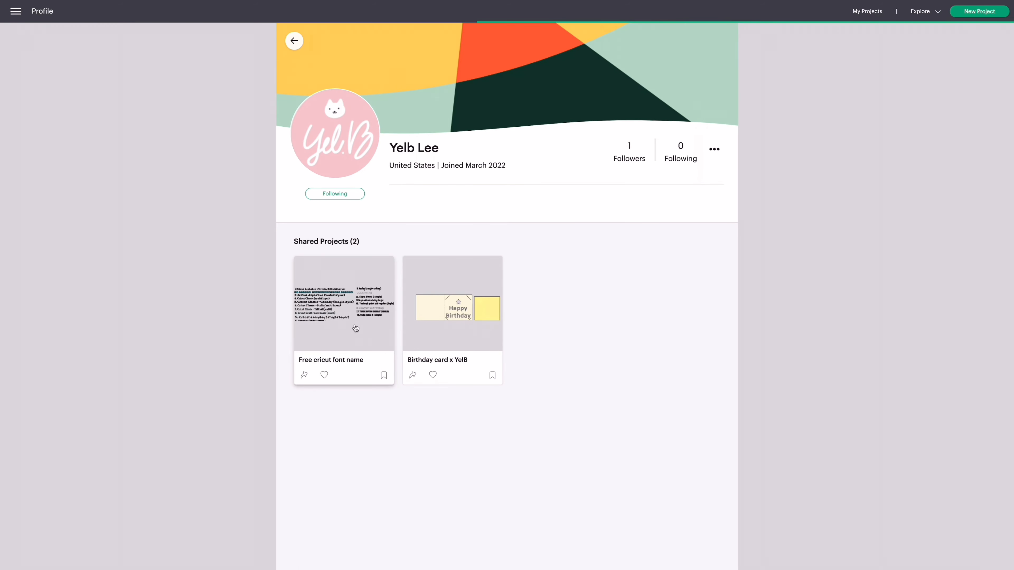
{"action": "left_click", "coordinate": [356, 328]}
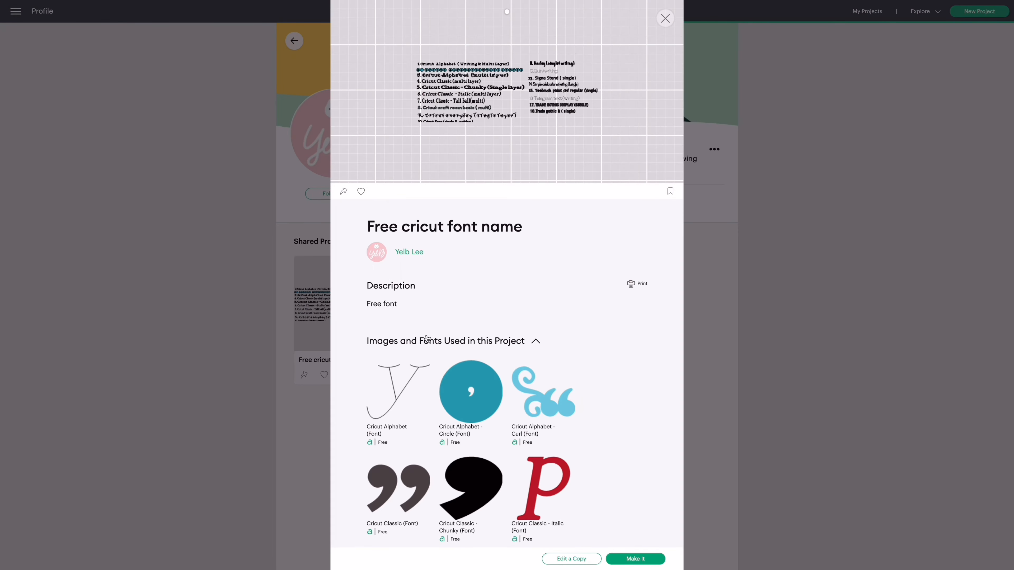
{"action": "scroll", "coordinate": [489, 387], "scroll_direction": "down", "scroll_amount": 3}
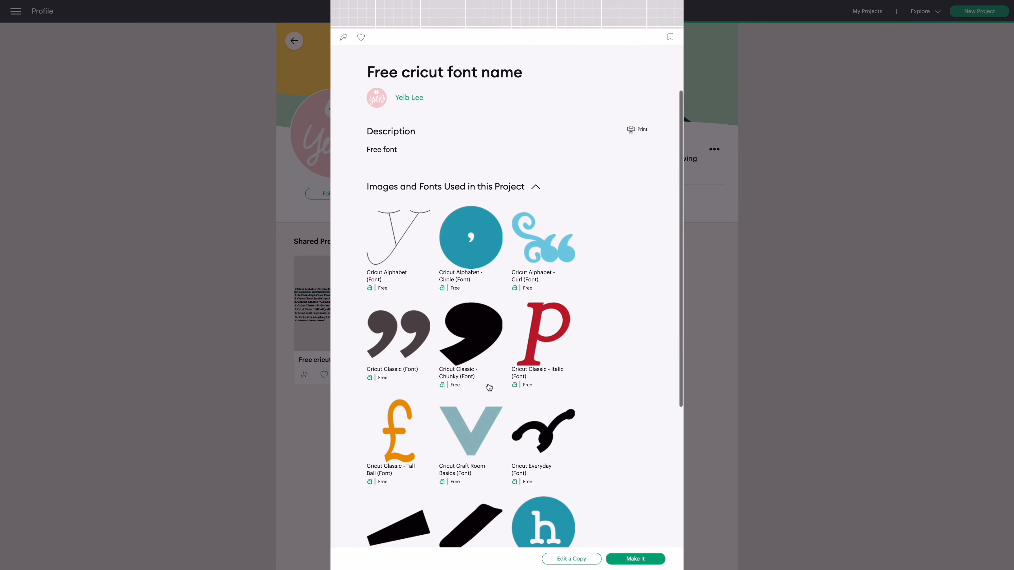
{"action": "scroll", "coordinate": [489, 387], "scroll_direction": "down", "scroll_amount": 3}
{"action": "scroll", "coordinate": [490, 380], "scroll_direction": "down", "scroll_amount": 3}
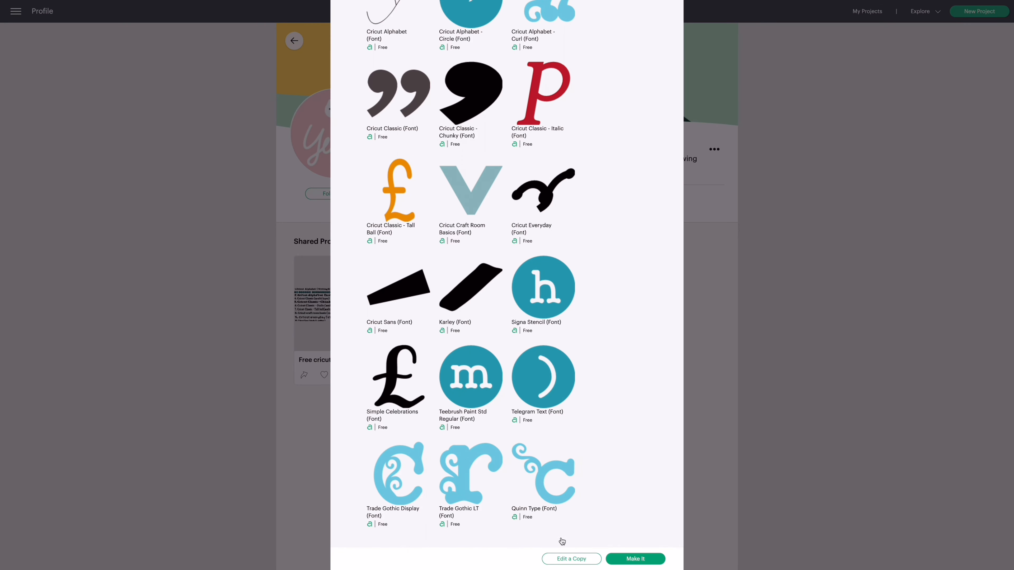
Send the shared font project to Make It.
{"action": "left_click", "coordinate": [653, 564]}
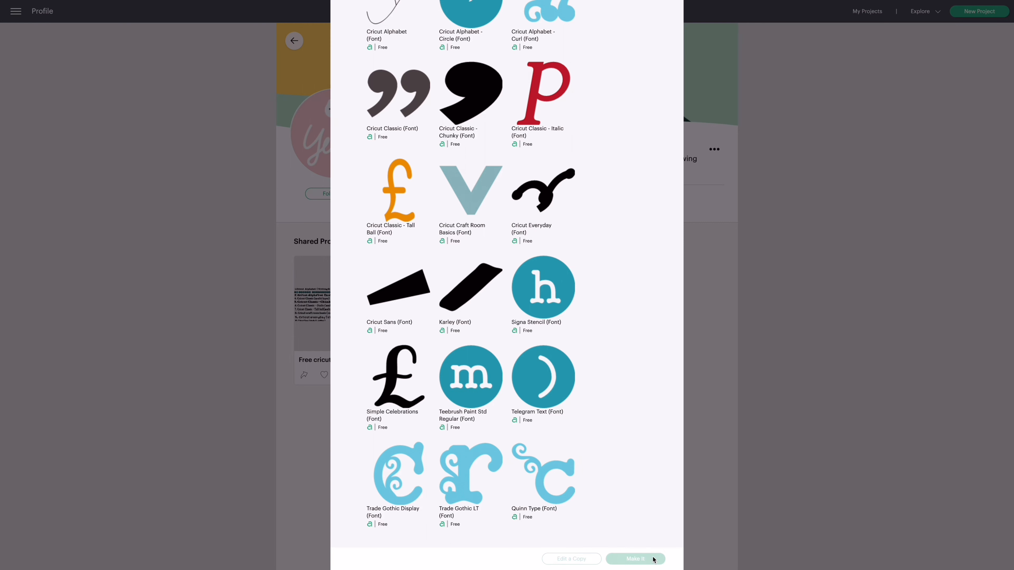
{"action": "scroll", "coordinate": [660, 464], "scroll_direction": "up", "scroll_amount": 5}
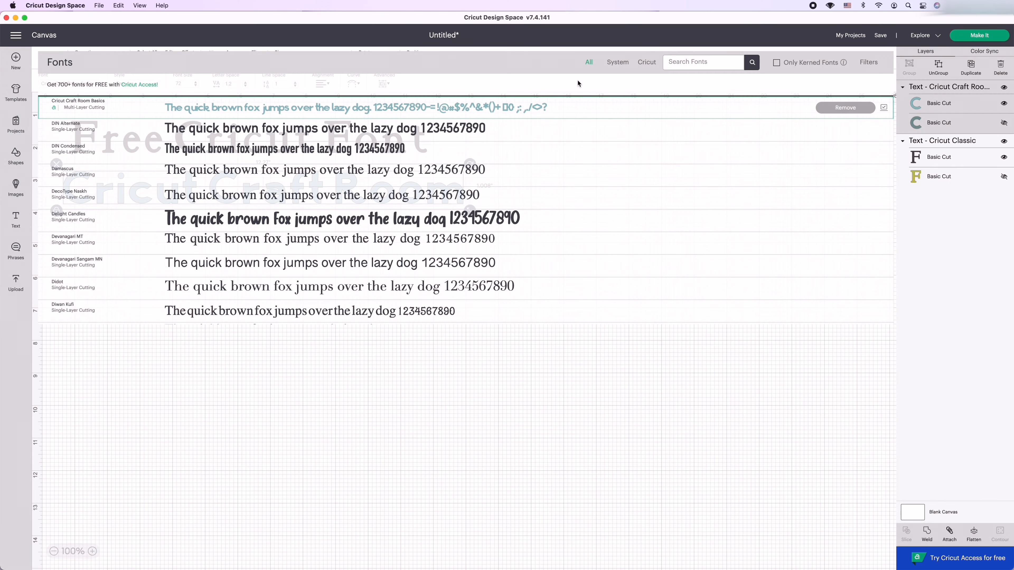
Change the "Cricut Craft Room" text to the Little White Lies font and move it below the "Free Cricut Font" text.
{"action": "left_click", "coordinate": [683, 67]}
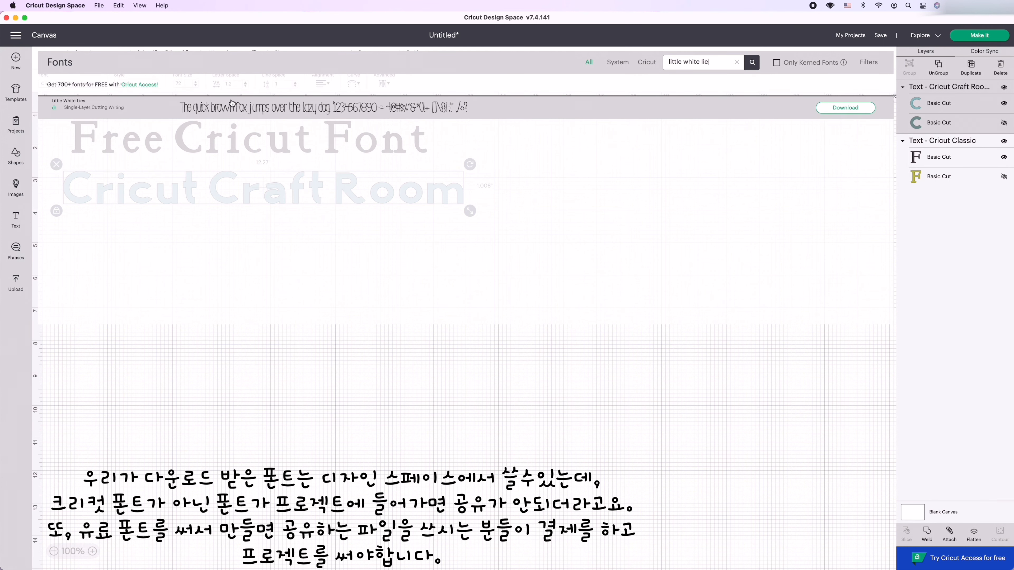
{"action": "left_click", "coordinate": [230, 112]}
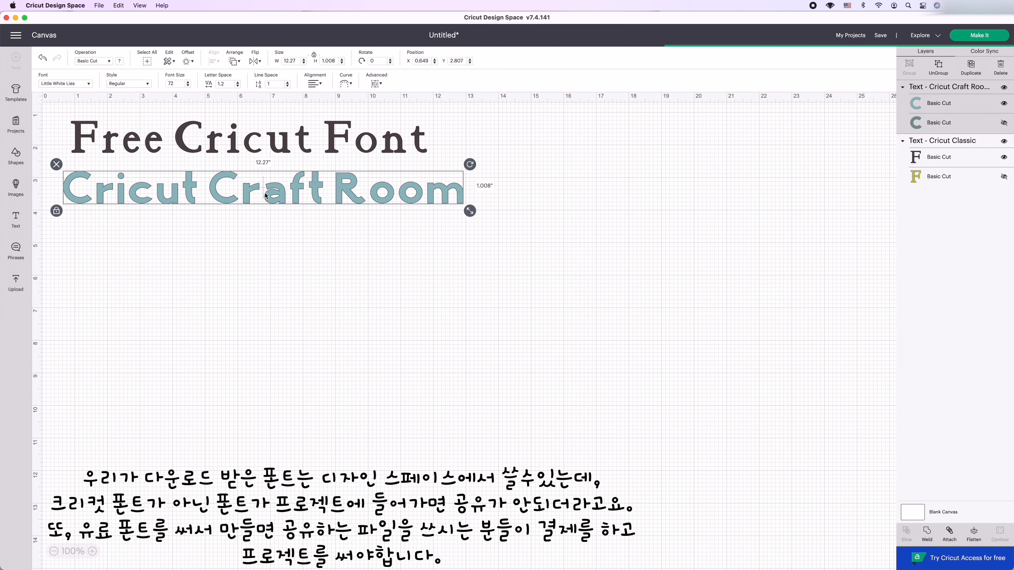
{"action": "left_click", "coordinate": [295, 237]}
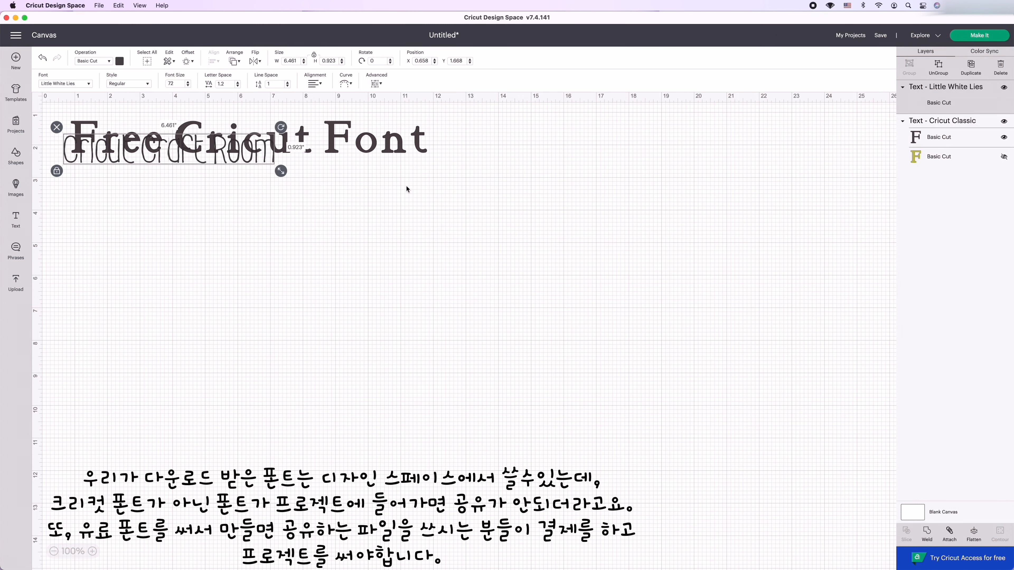
{"action": "left_click", "coordinate": [233, 160]}
{"action": "left_click_drag", "start_coordinate": [234, 160], "coordinate": [248, 235]}
Set the material color of the "Cricut Craft Room" text to red.
{"action": "left_click", "coordinate": [120, 61]}
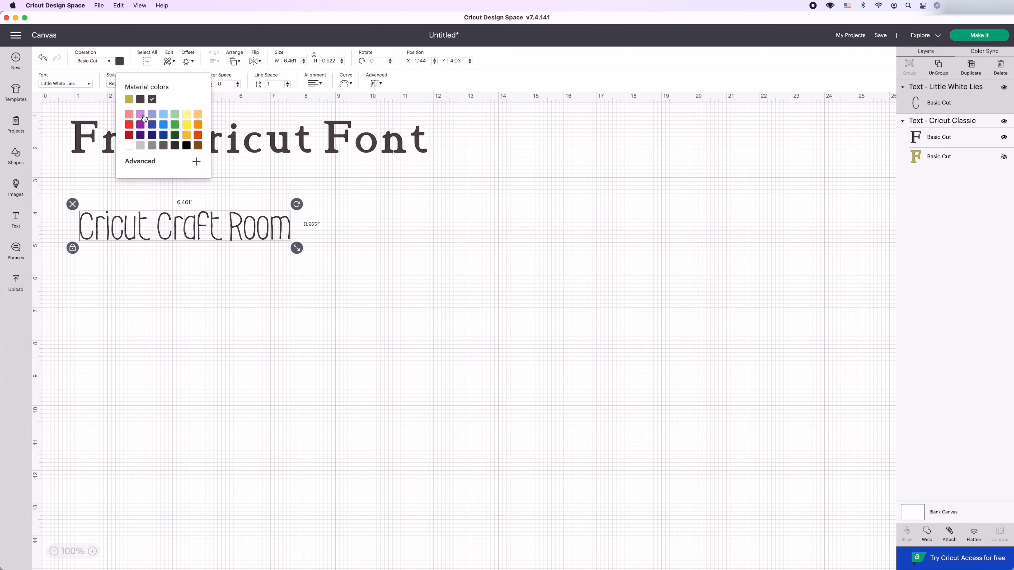
{"action": "left_click", "coordinate": [129, 126]}
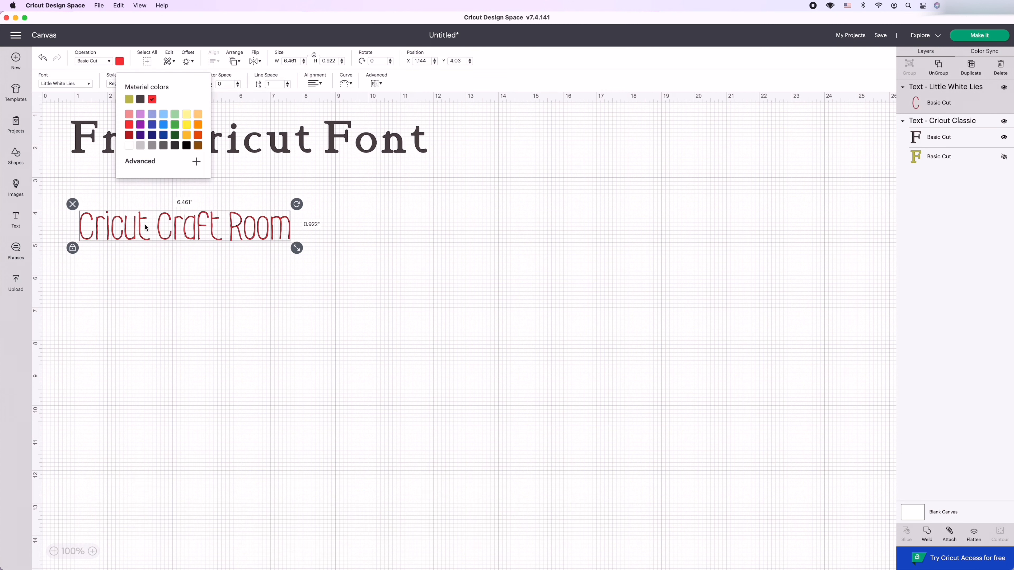
{"action": "left_click", "coordinate": [140, 235]}
{"action": "left_click", "coordinate": [107, 224]}
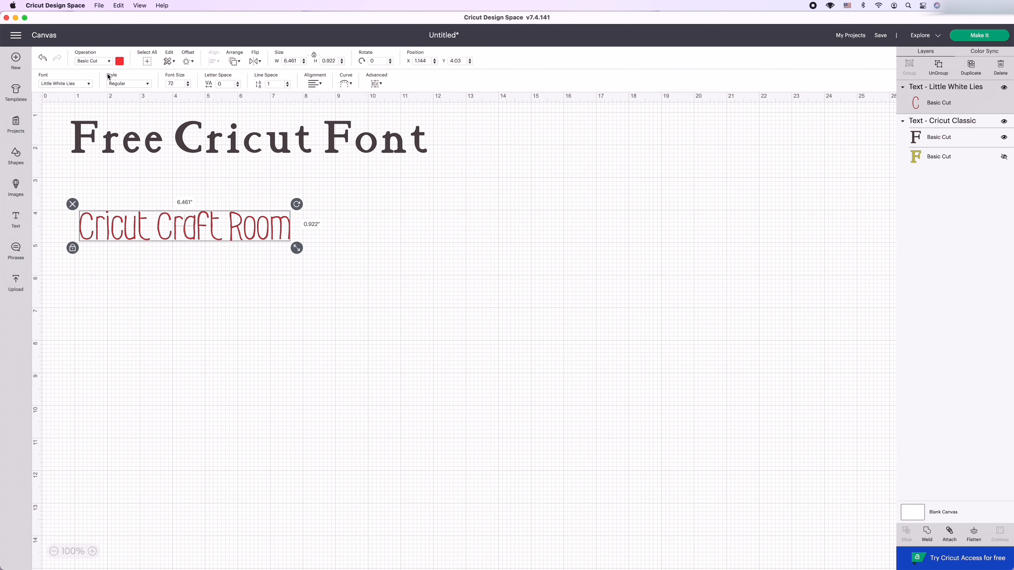
Switch the "Cricut Craft Room" text to the Writing style and set its operation to Foil, Fine.
{"action": "left_click", "coordinate": [138, 84]}
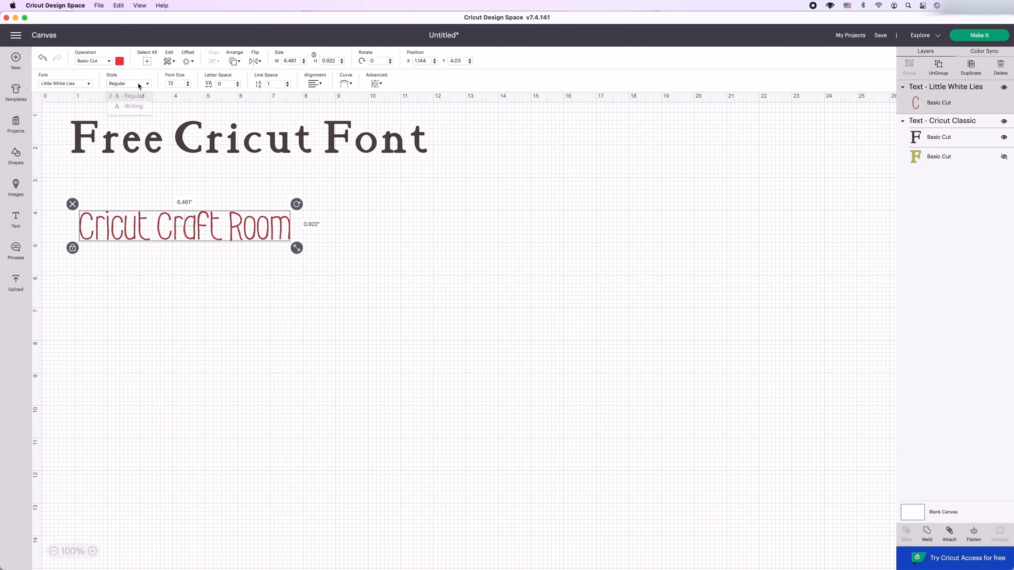
{"action": "left_click", "coordinate": [138, 111]}
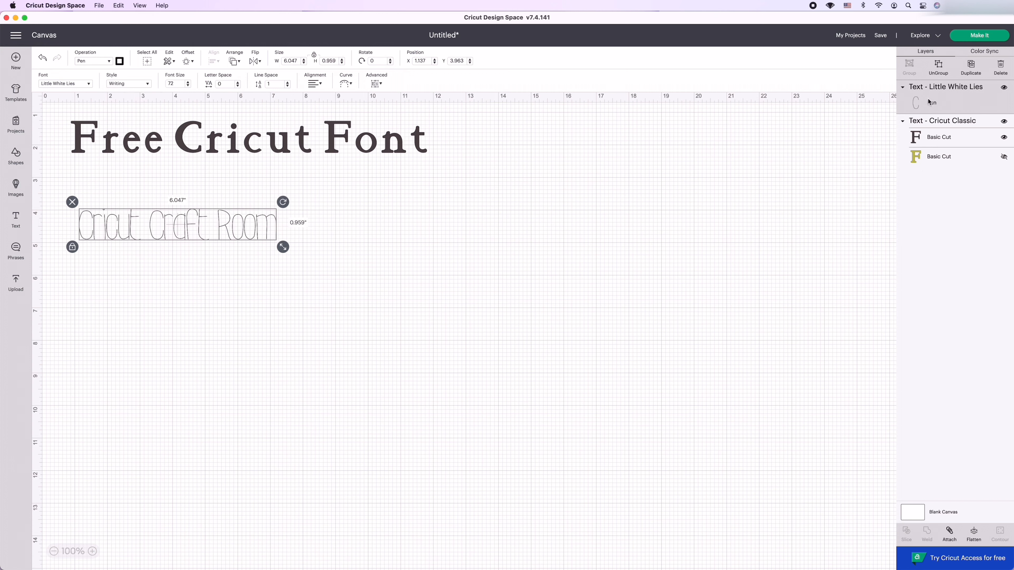
{"action": "left_click", "coordinate": [107, 63]}
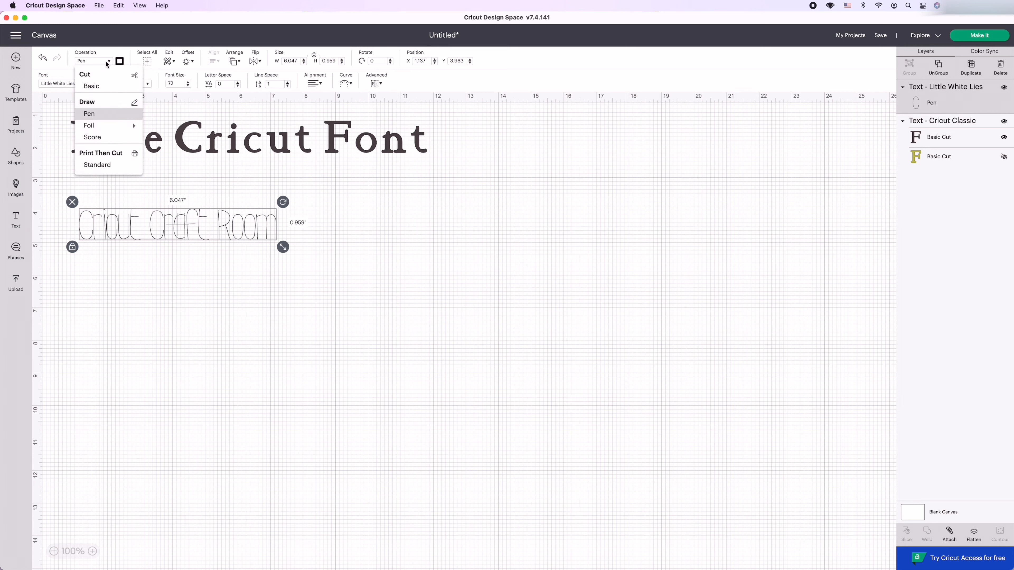
{"action": "mouse_move", "coordinate": [96, 127]}
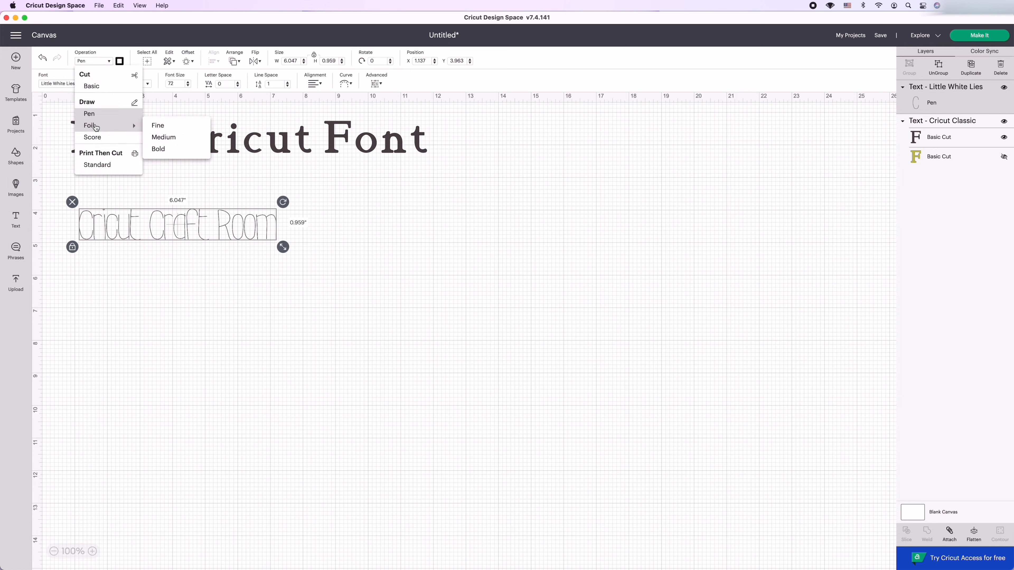
{"action": "left_click", "coordinate": [159, 125]}
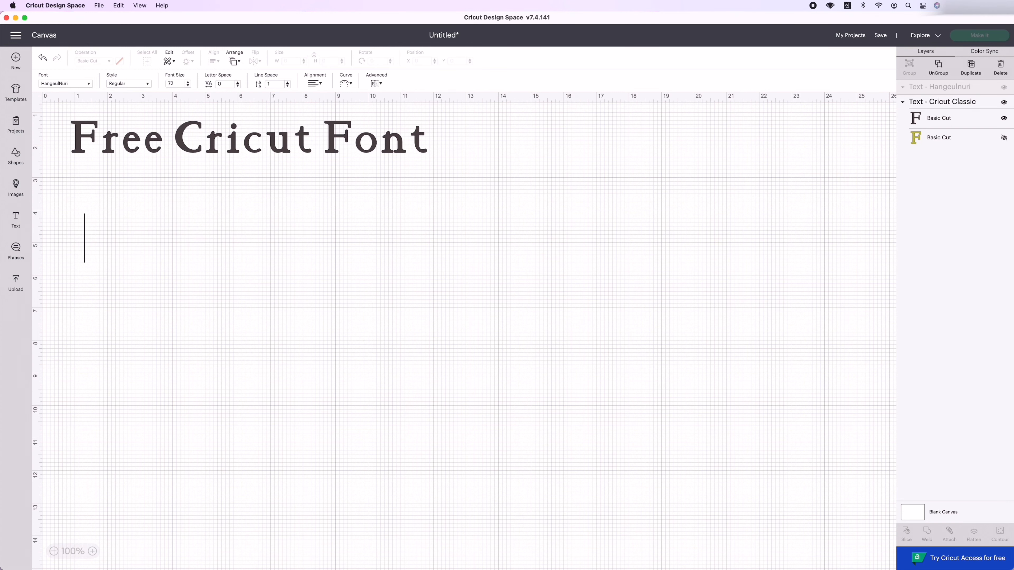
Enter "한글폰트" in the empty HangeulNuri text object, correcting the wrongly composed Korean characters.
{"action": "type", "text": "한글"}
{"action": "key", "text": "BackSpace"}
{"action": "key", "text": "BackSpace"}
{"action": "key", "text": "BackSpace"}
{"action": "key", "text": "BackSpace"}
{"action": "key", "text": "BackSpace"}
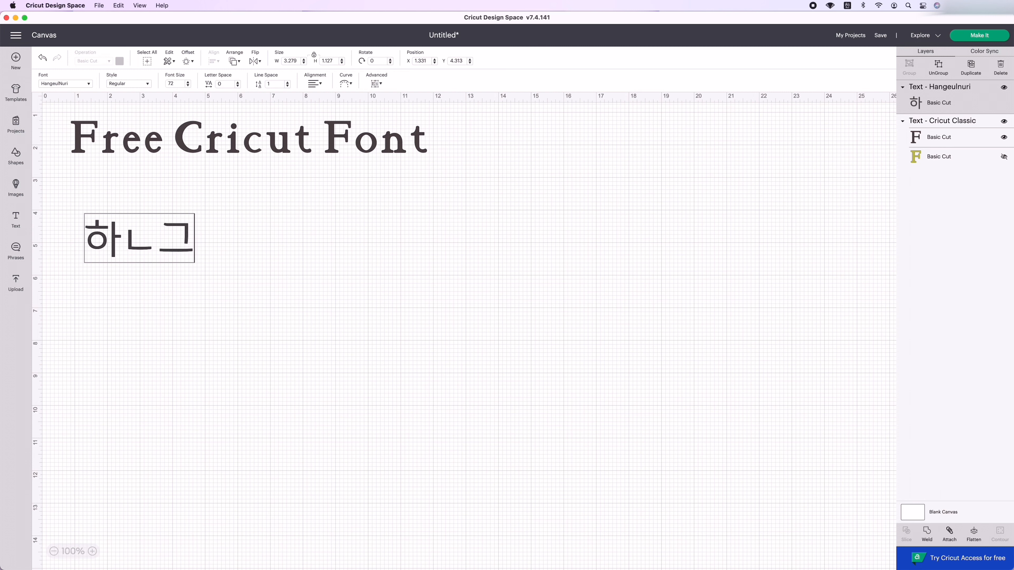
{"action": "type", "text": "하ㄴ글"}
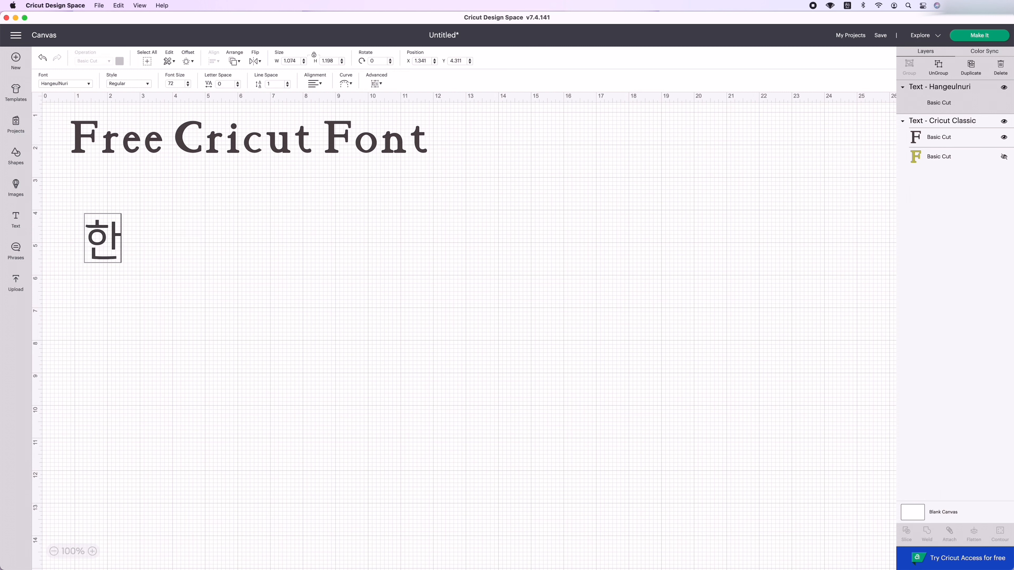
{"action": "type", "text": "폰트"}
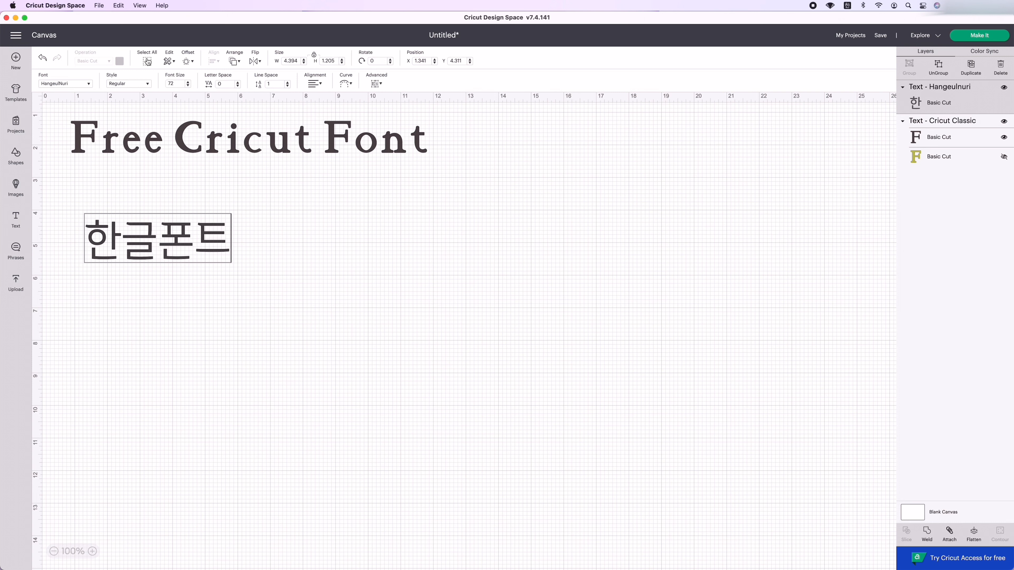
Try the Bold style on the "한글폰트" text and return it to Regular.
{"action": "left_click", "coordinate": [147, 85]}
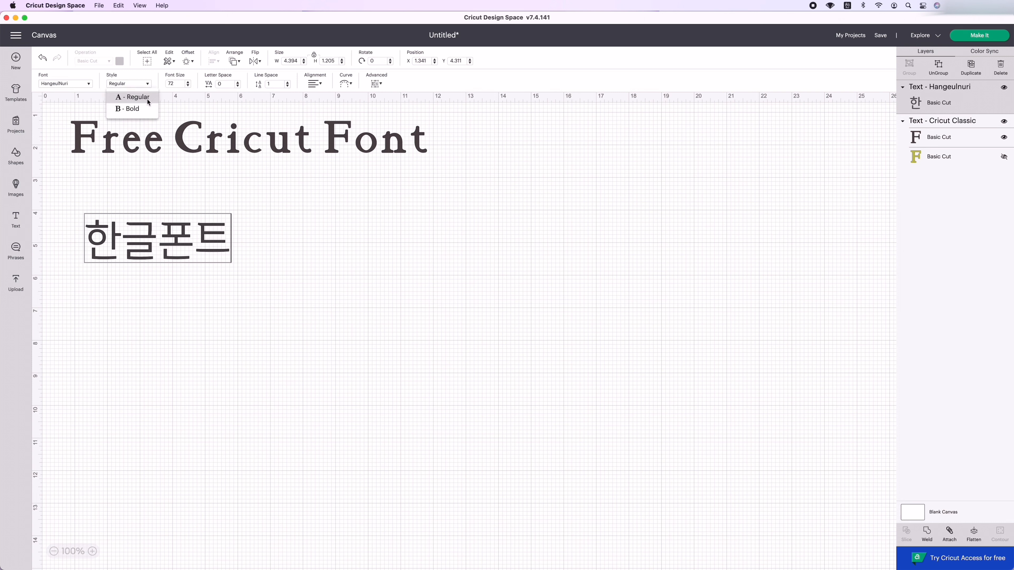
{"action": "left_click", "coordinate": [147, 109]}
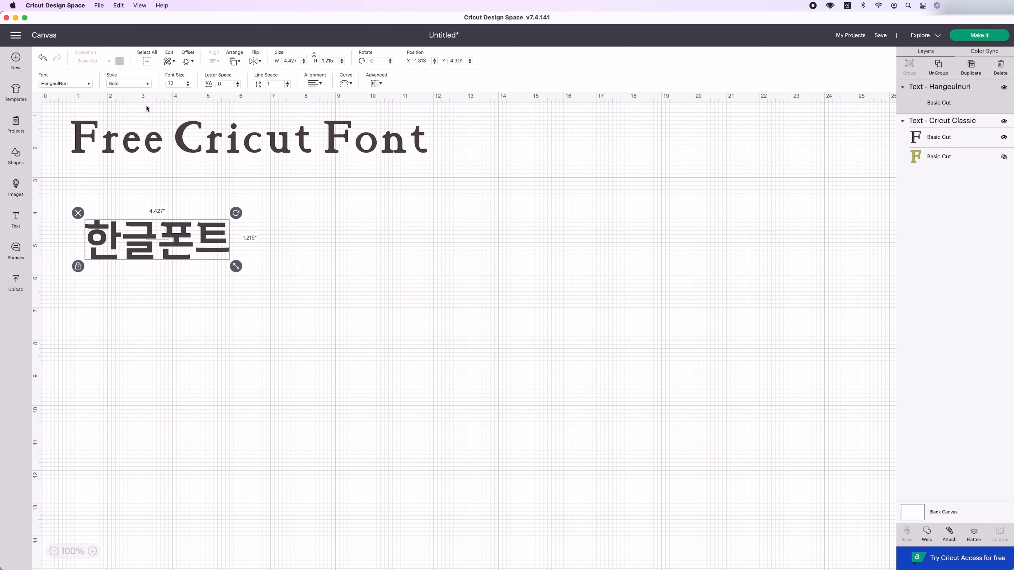
{"action": "left_click", "coordinate": [148, 85]}
{"action": "left_click", "coordinate": [144, 97]}
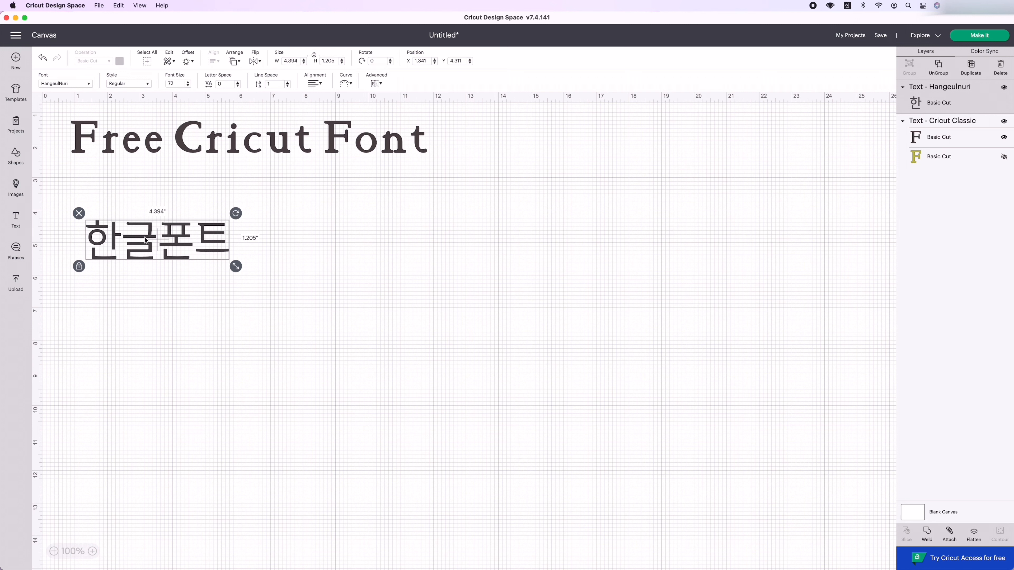
Change the operation of the "한글폰트" text from cutting to drawing with Pen, and deselect it.
{"action": "left_click", "coordinate": [233, 241]}
{"action": "left_click", "coordinate": [190, 245]}
{"action": "left_click", "coordinate": [109, 62]}
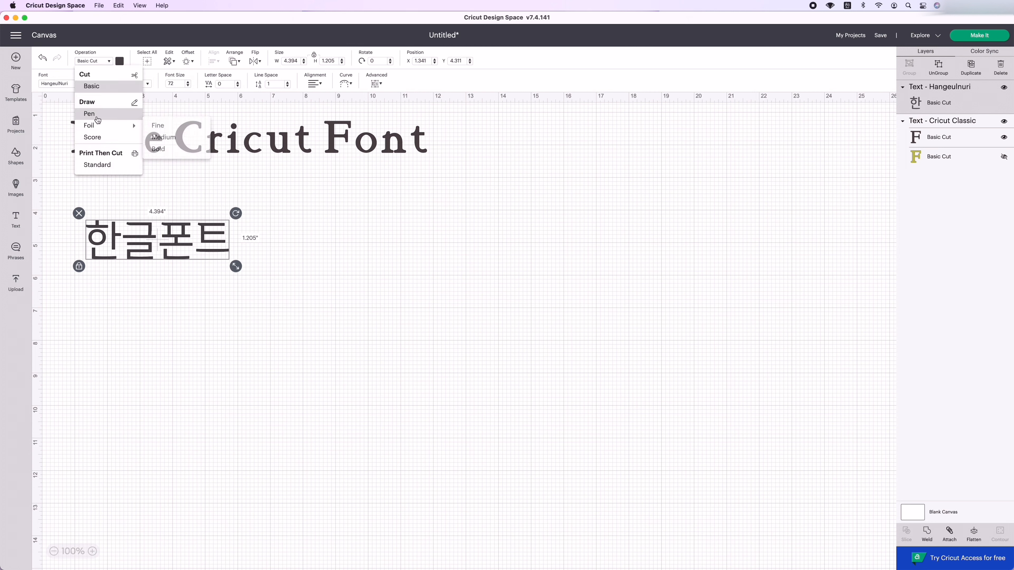
{"action": "left_click", "coordinate": [90, 114]}
{"action": "left_click", "coordinate": [136, 298]}
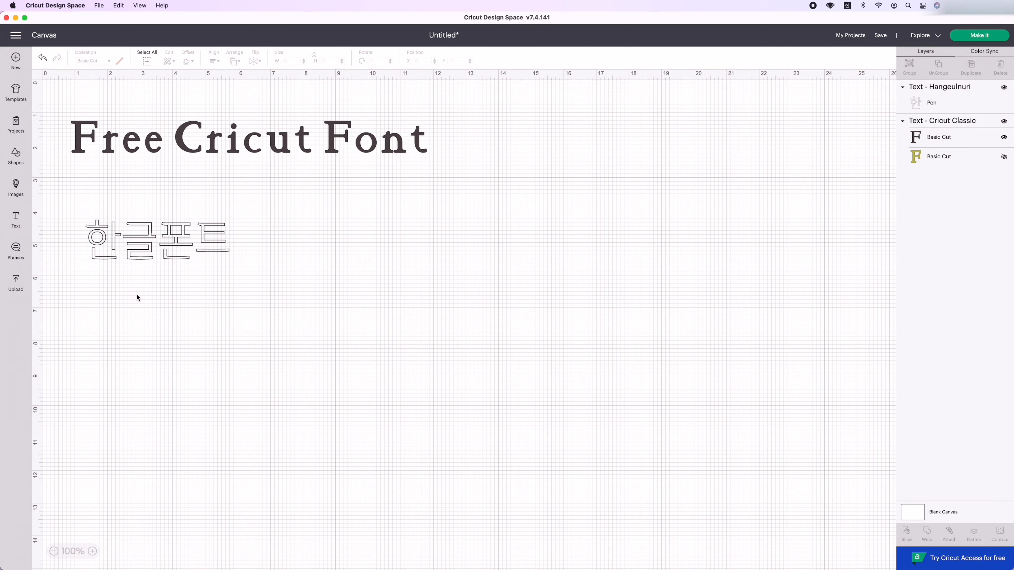
Add a new text object between the two existing texts and set its font to the system font AppleGothic.
{"action": "left_click", "coordinate": [16, 219]}
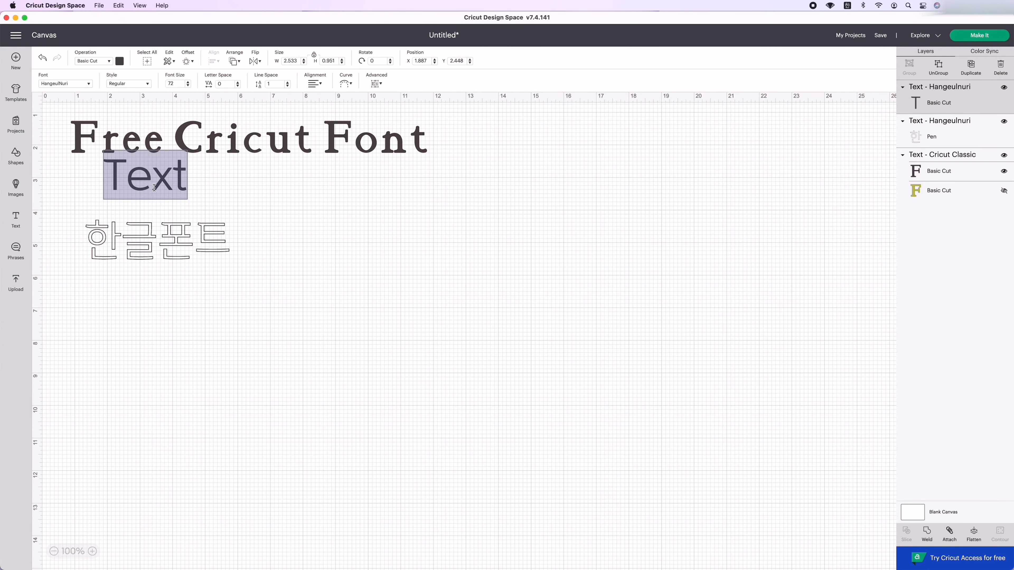
{"action": "left_click_drag", "start_coordinate": [152, 176], "coordinate": [221, 192]}
{"action": "left_click", "coordinate": [80, 88]}
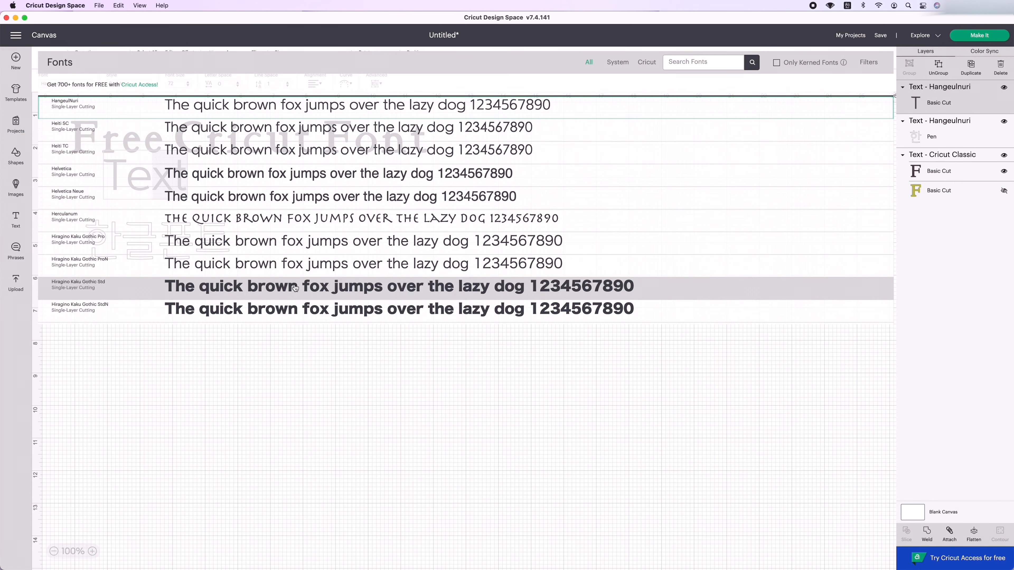
{"action": "left_click", "coordinate": [618, 62]}
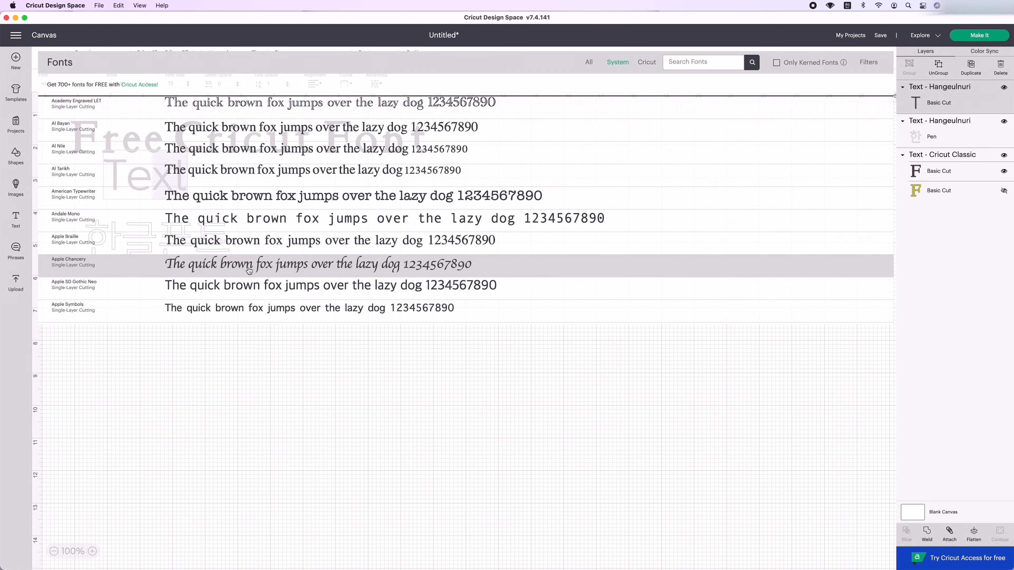
Enter "System" in the AppleGothic text object on a single line.
{"action": "type", "text": "Sy"}
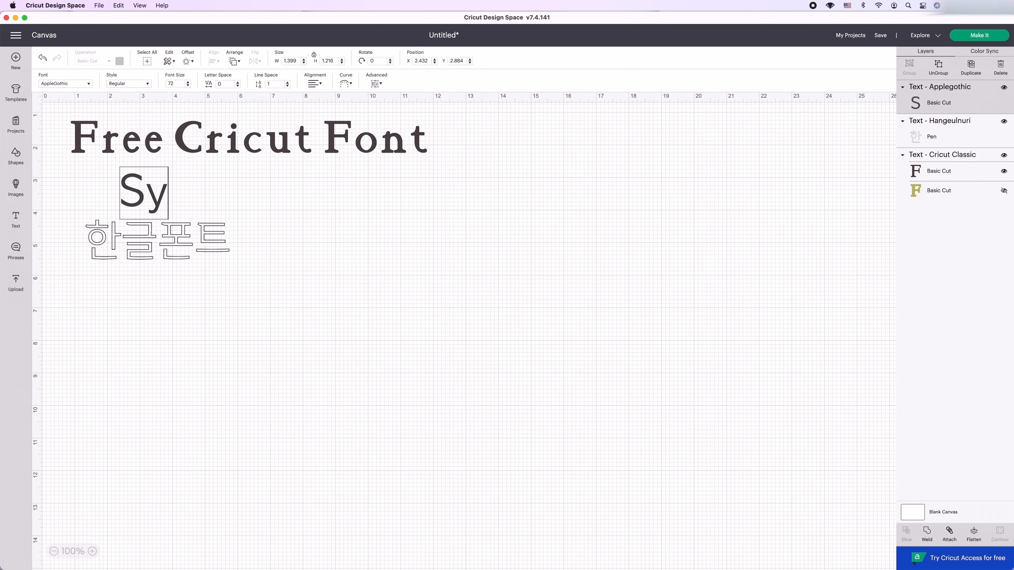
{"action": "key", "text": "BackSpace"}
{"action": "type", "text": "ystem"}
{"action": "key", "text": "Return"}
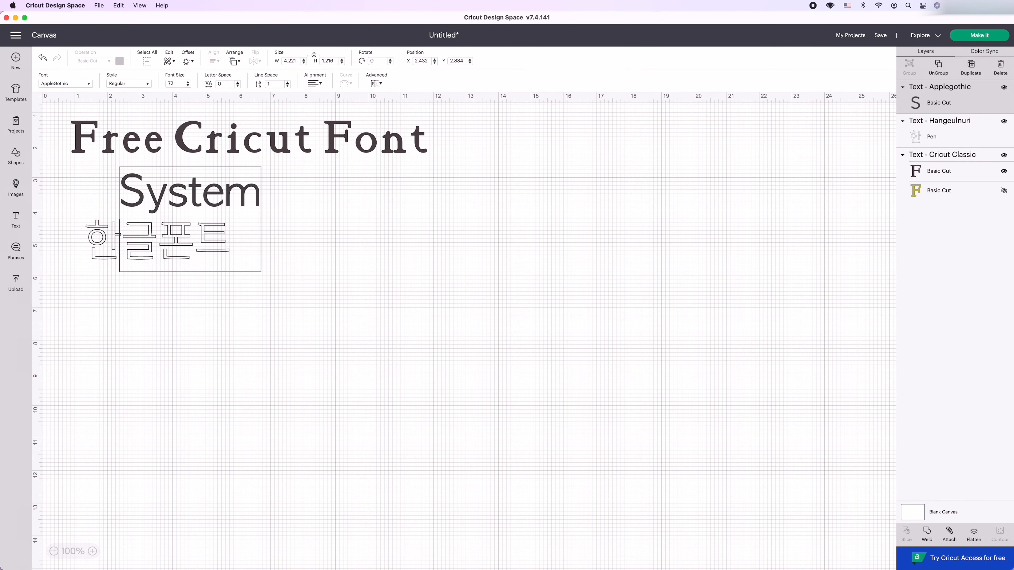
{"action": "key", "text": "BackSpace"}
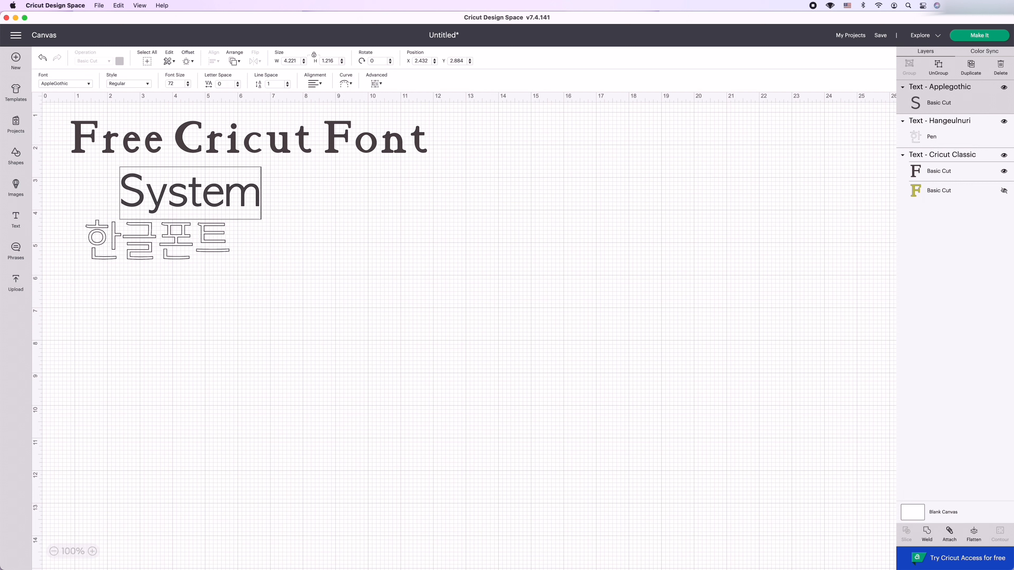
Move the "System" text directly above the Korean text, aligned with its start, and change its operation to Pen.
{"action": "left_click_drag", "start_coordinate": [226, 192], "coordinate": [112, 192]}
{"action": "left_click", "coordinate": [113, 192]}
{"action": "left_click_drag", "start_coordinate": [243, 202], "coordinate": [210, 203]}
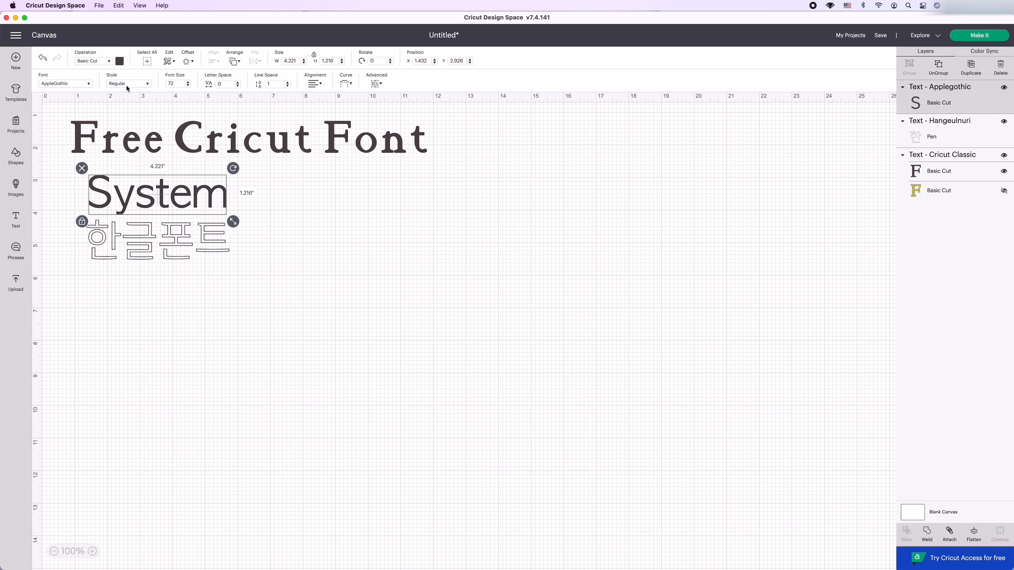
{"action": "left_click", "coordinate": [104, 62]}
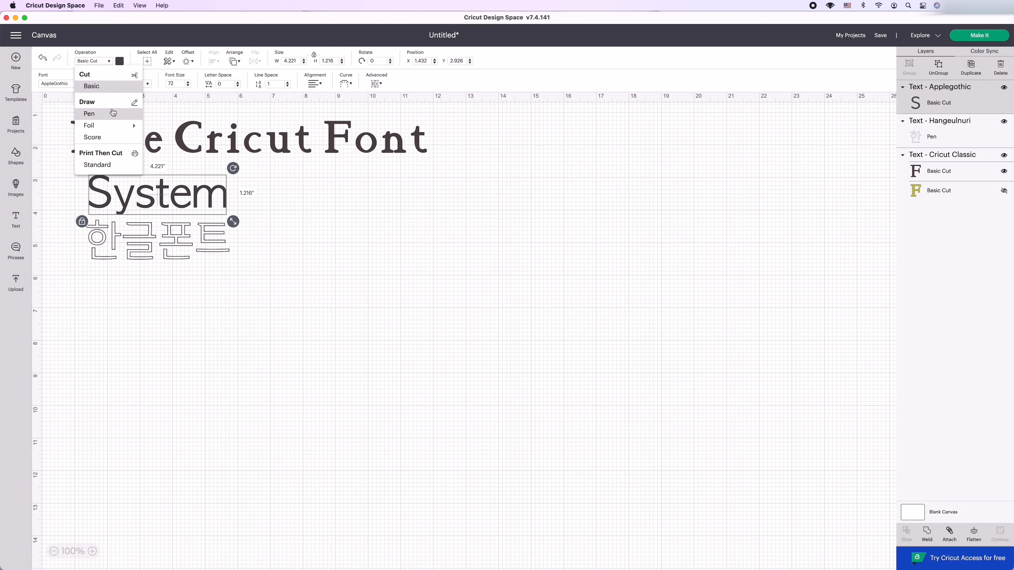
{"action": "left_click", "coordinate": [113, 113]}
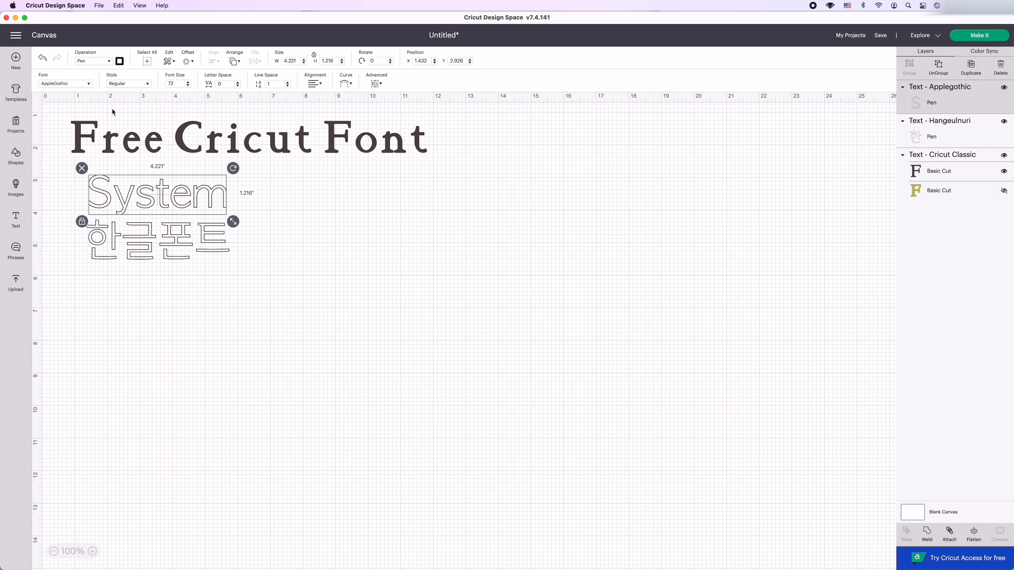
Add a new text object reading "Little white lie" and set its font to Little White Lies.
{"action": "left_click", "coordinate": [15, 220]}
{"action": "type", "text": "Little white lie"}
{"action": "left_click_drag", "start_coordinate": [383, 209], "coordinate": [131, 202]}
{"action": "left_click", "coordinate": [78, 84]}
{"action": "type", "text": "lit"}
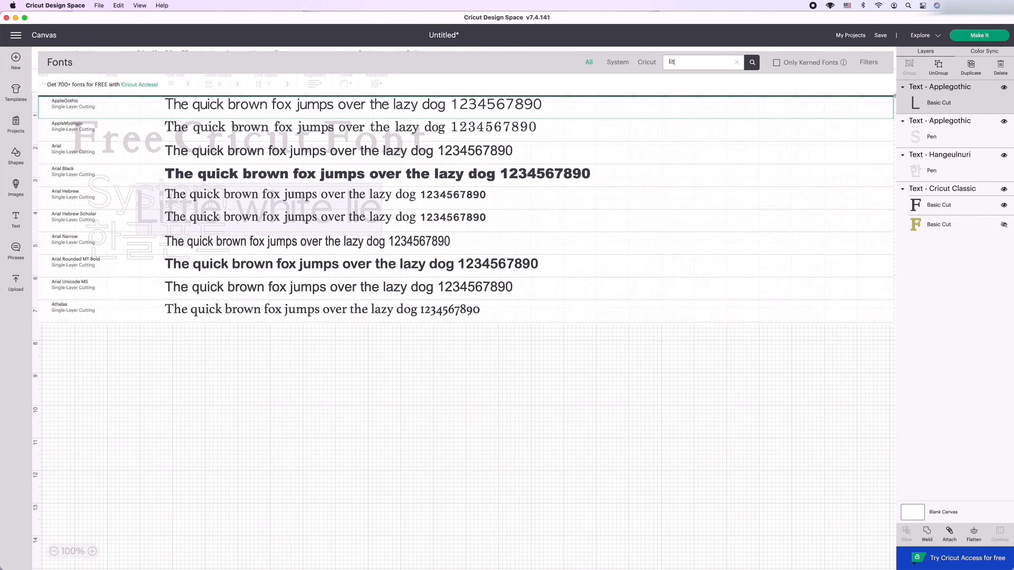
{"action": "type", "text": "tle white"}
{"action": "left_click", "coordinate": [377, 98]}
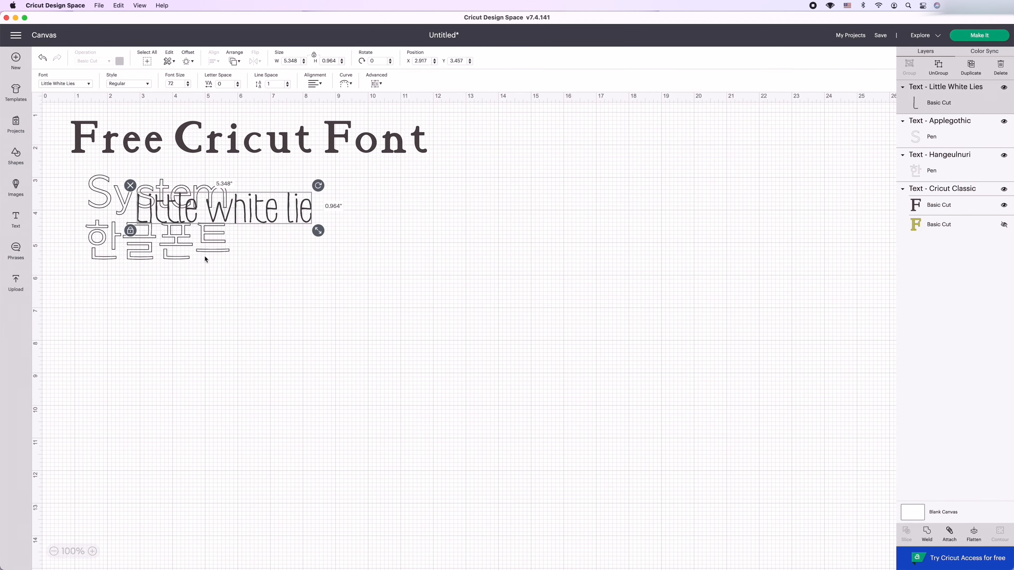
Place the "Little white lie" text beside "System", just after its last letter, and set its material color to red.
{"action": "left_click", "coordinate": [213, 191]}
{"action": "left_click_drag", "start_coordinate": [241, 207], "coordinate": [394, 214]}
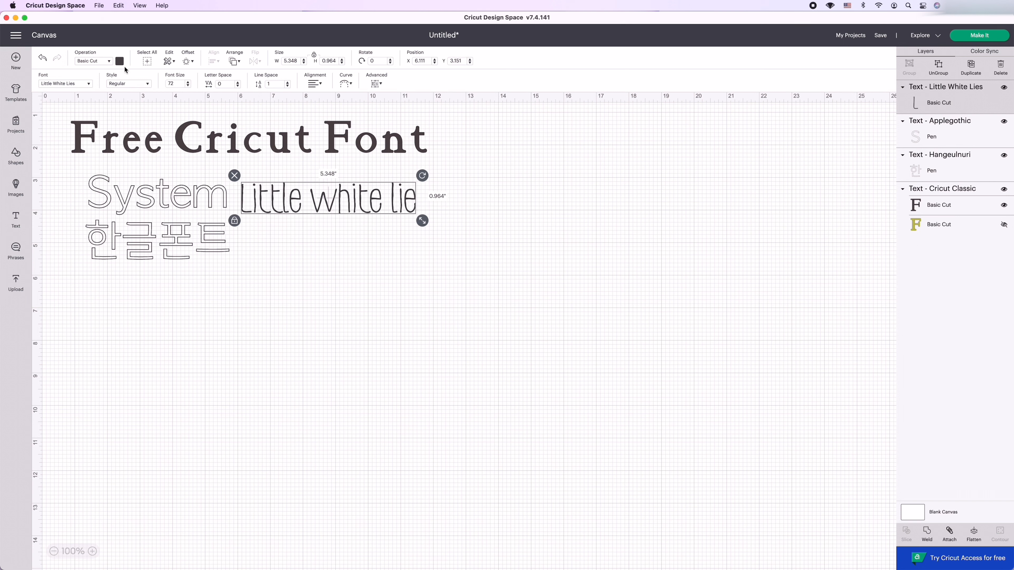
{"action": "left_click", "coordinate": [119, 61]}
{"action": "left_click", "coordinate": [129, 126]}
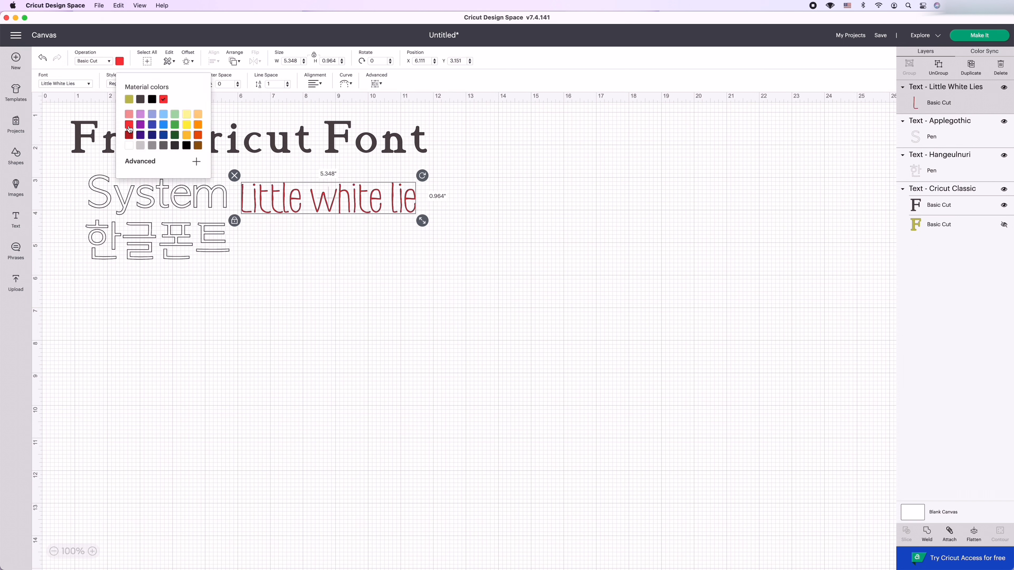
{"action": "left_click", "coordinate": [334, 280]}
{"action": "left_click", "coordinate": [308, 187]}
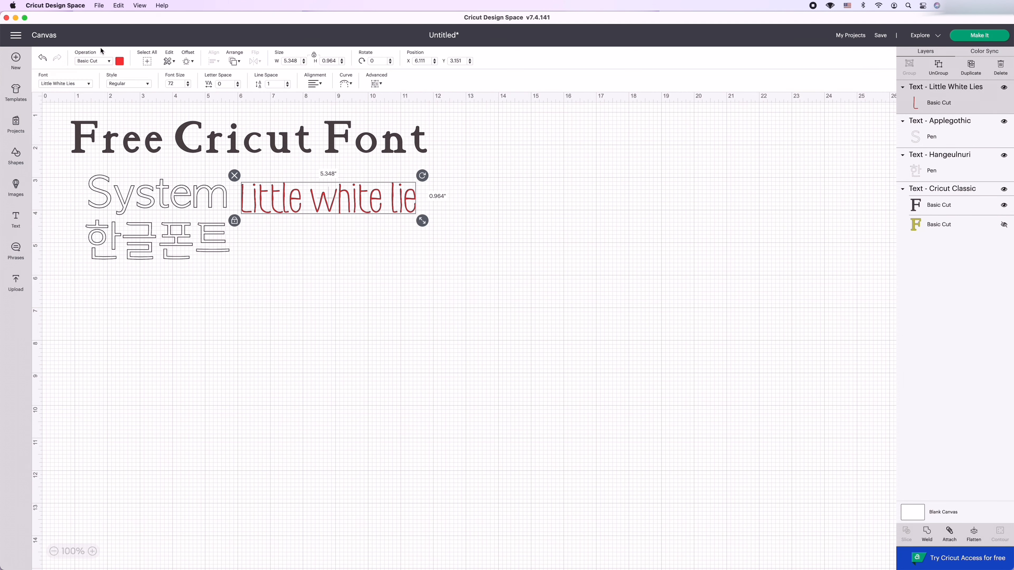
Set the style of the "Little white lie" text to Writing and nudge it slightly away from "System".
{"action": "left_click", "coordinate": [148, 84]}
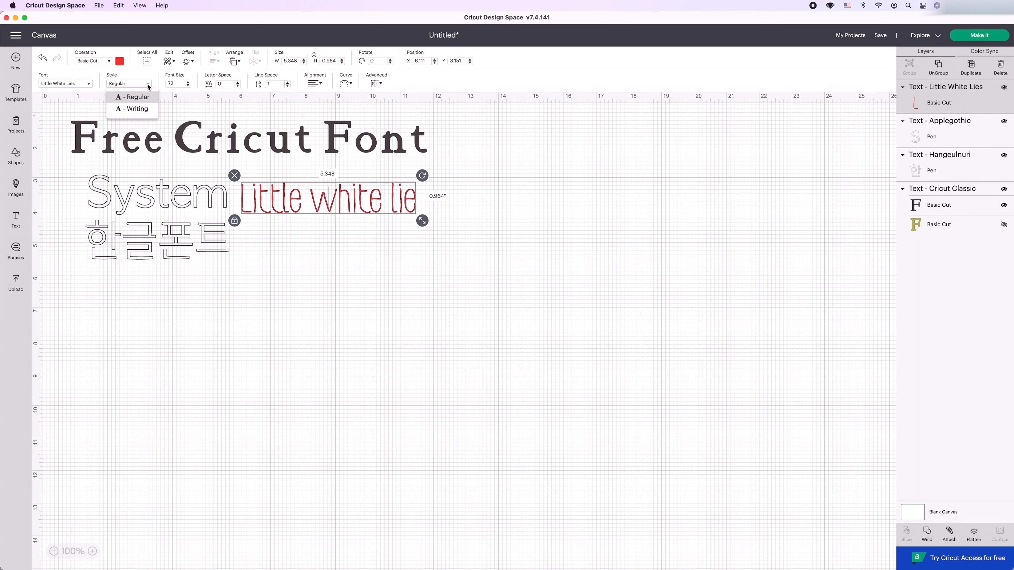
{"action": "left_click", "coordinate": [134, 112]}
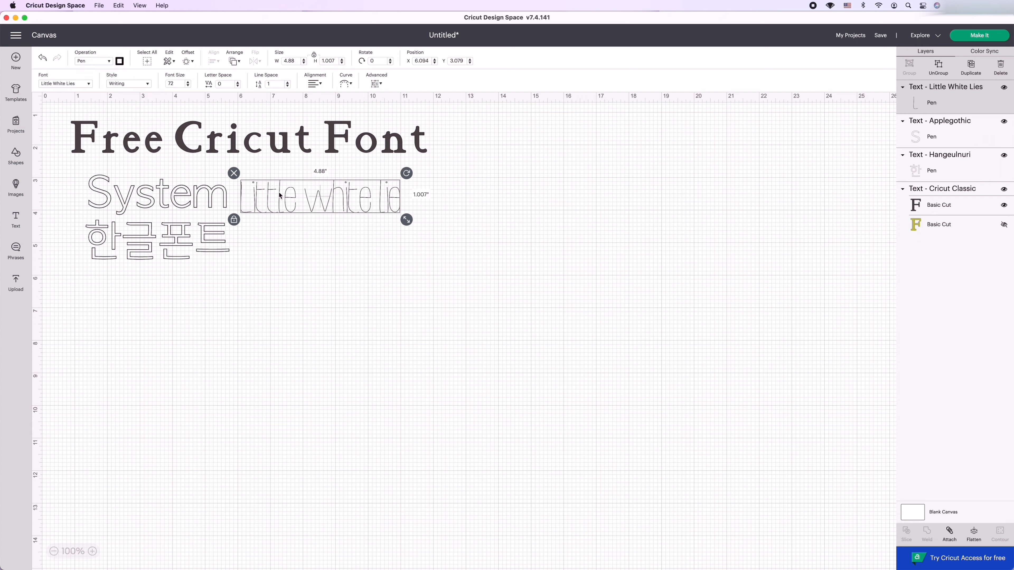
{"action": "left_click_drag", "start_coordinate": [280, 196], "coordinate": [282, 197]}
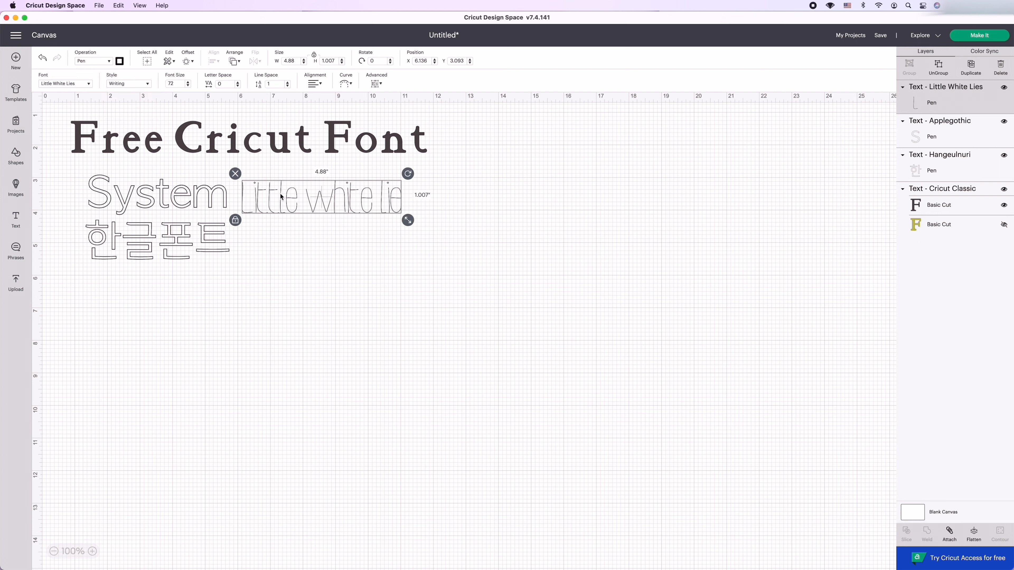
Try the Score operation and the Fine Foil operation on the "Little white lie" text, and deselect it.
{"action": "left_click", "coordinate": [107, 61]}
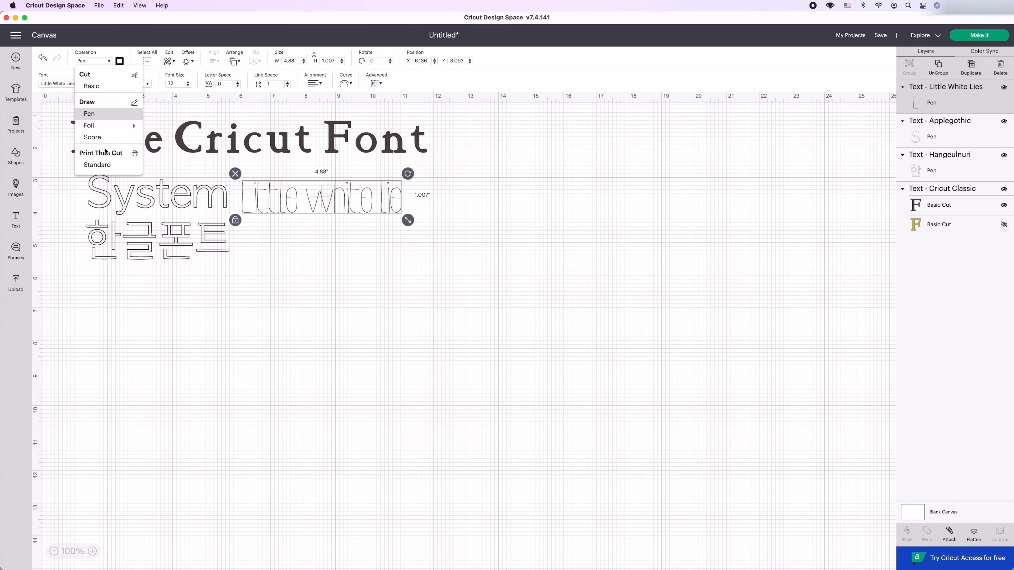
{"action": "left_click", "coordinate": [102, 137]}
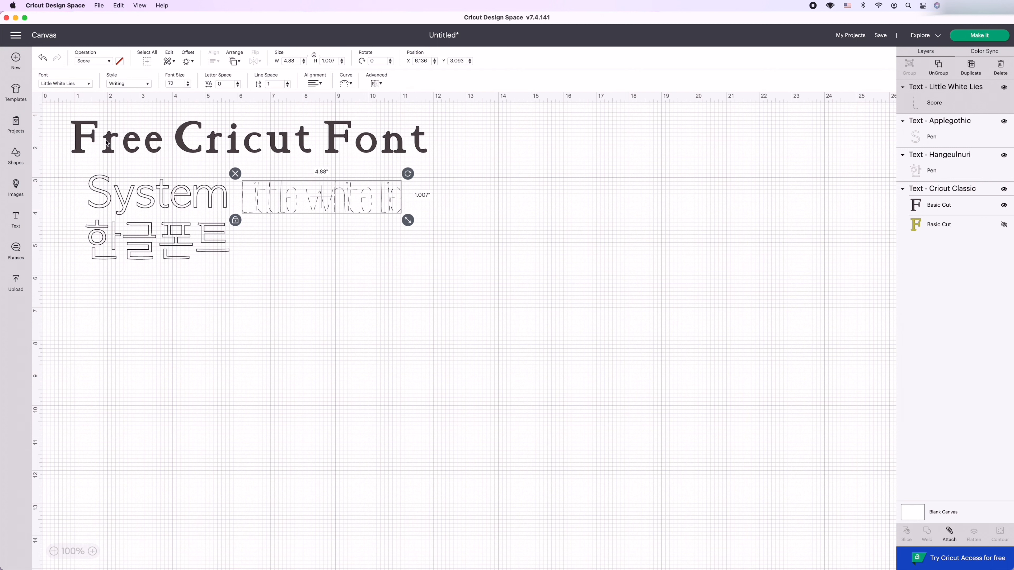
{"action": "left_click", "coordinate": [100, 62]}
{"action": "mouse_move", "coordinate": [89, 127]}
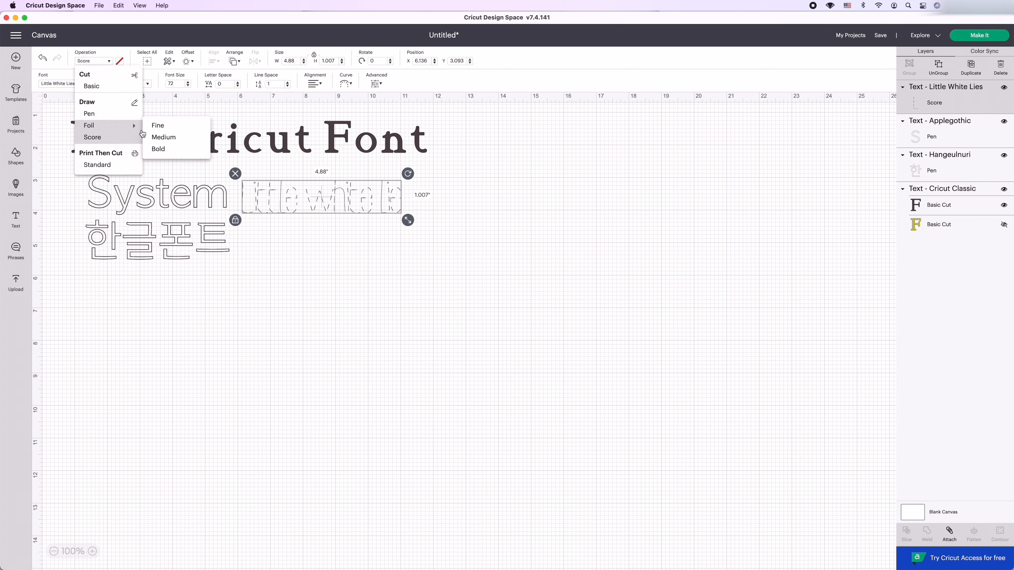
{"action": "left_click", "coordinate": [157, 126]}
{"action": "left_click", "coordinate": [330, 226]}
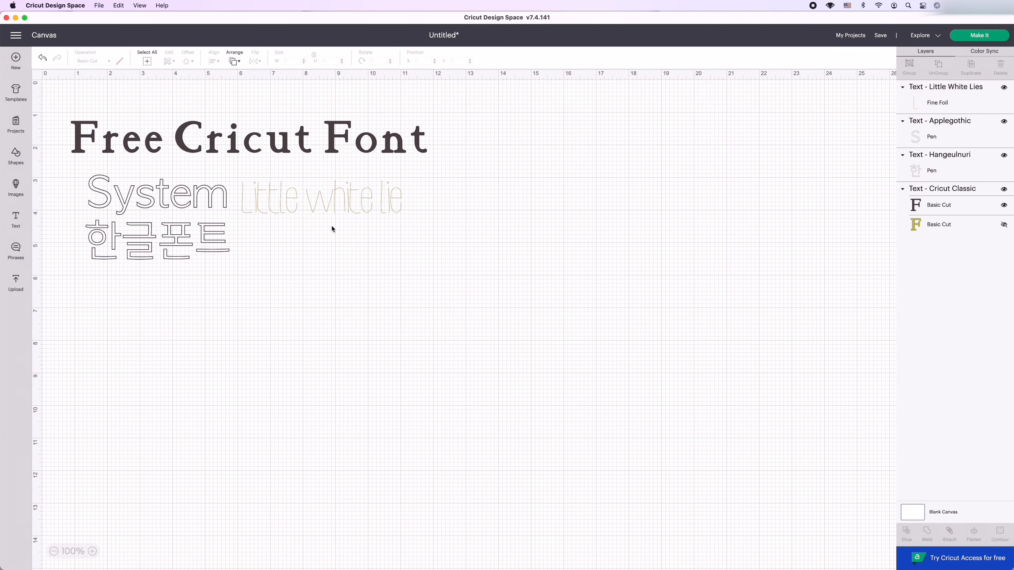
Return the "Little white lie" text to the Pen operation, and switch it to Print Then Cut.
{"action": "left_click", "coordinate": [330, 207]}
{"action": "left_click", "coordinate": [106, 61]}
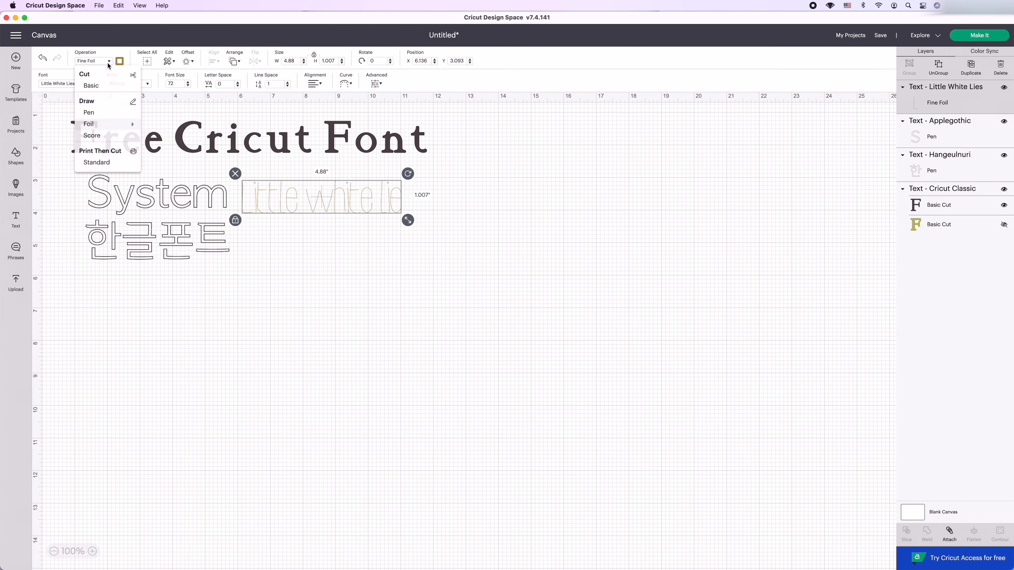
{"action": "left_click", "coordinate": [103, 115]}
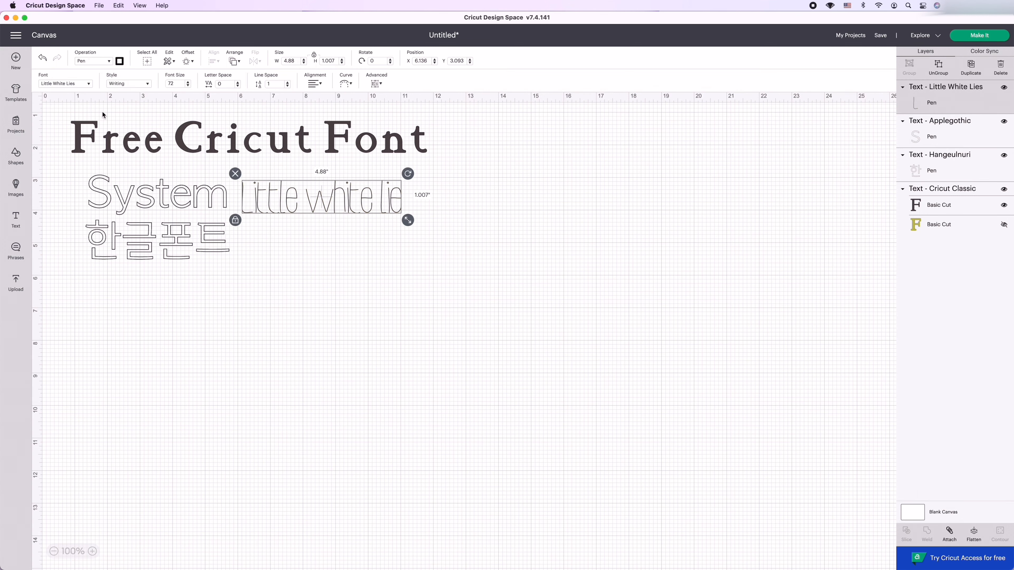
{"action": "left_click", "coordinate": [96, 63]}
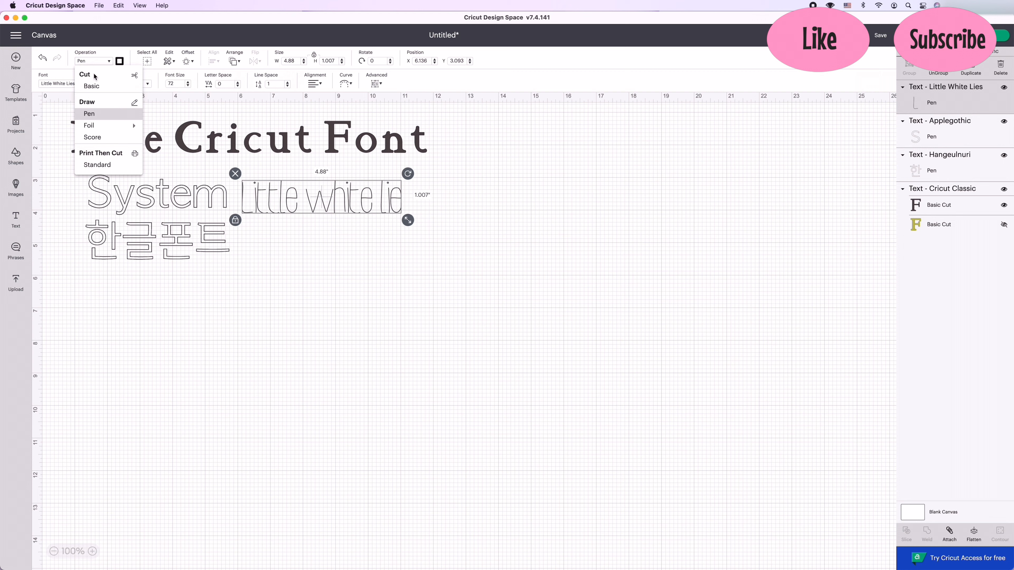
{"action": "left_click", "coordinate": [93, 87]}
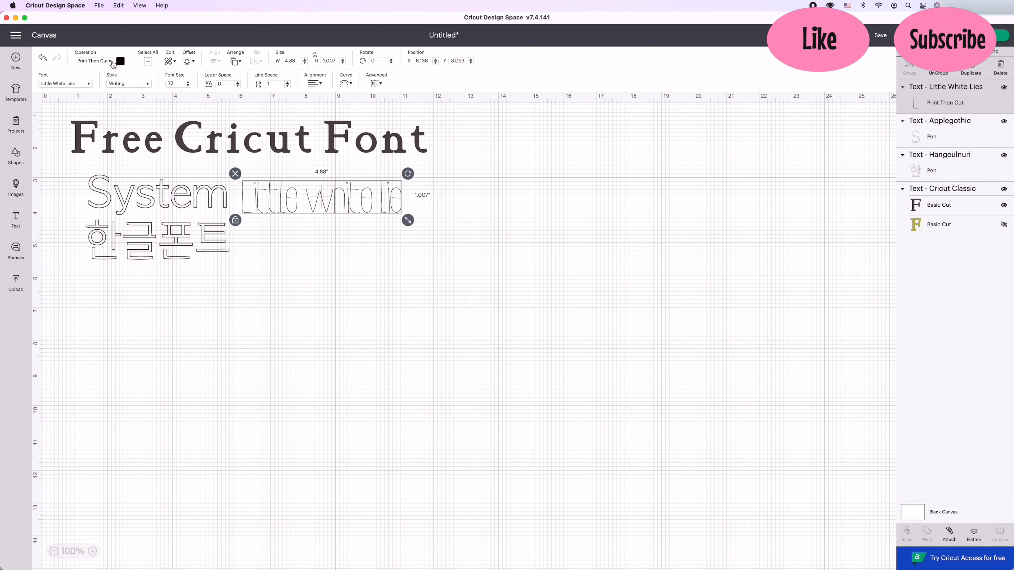